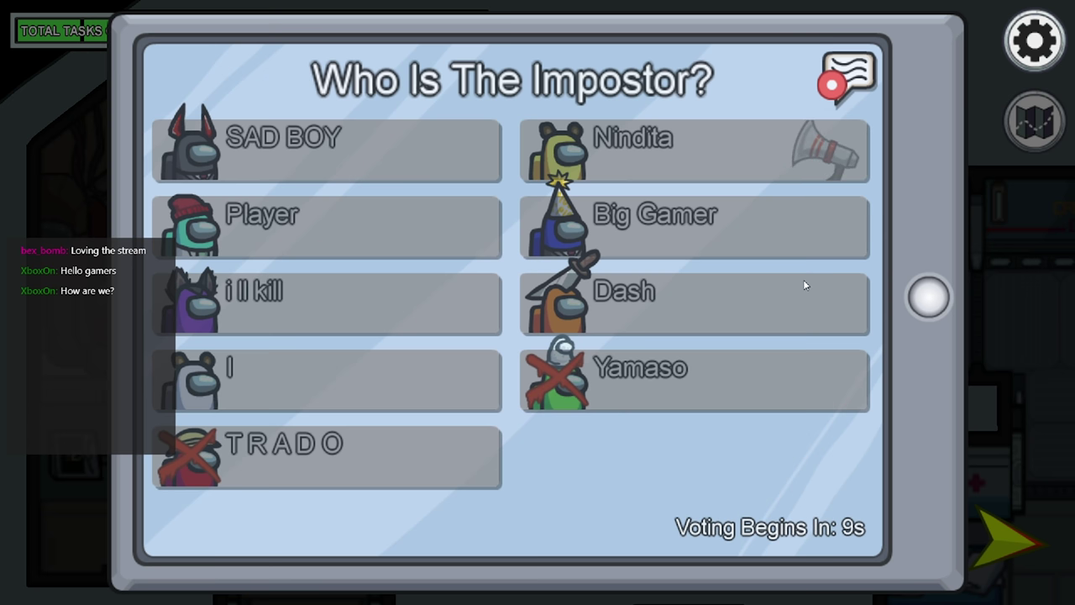
- Show the chat messages over the Among Us 'Who Is The Impostor?' voting screen
left_click(842, 80)
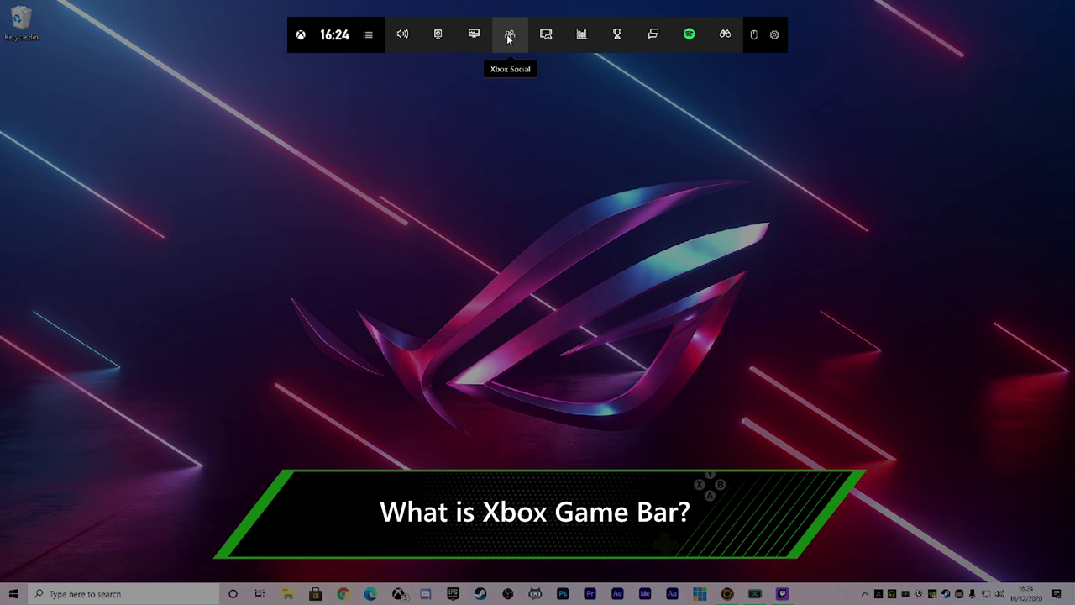
- Open the Resources, Performance and Xbox Social widgets alongside Xbox Chat
left_click(581, 37)
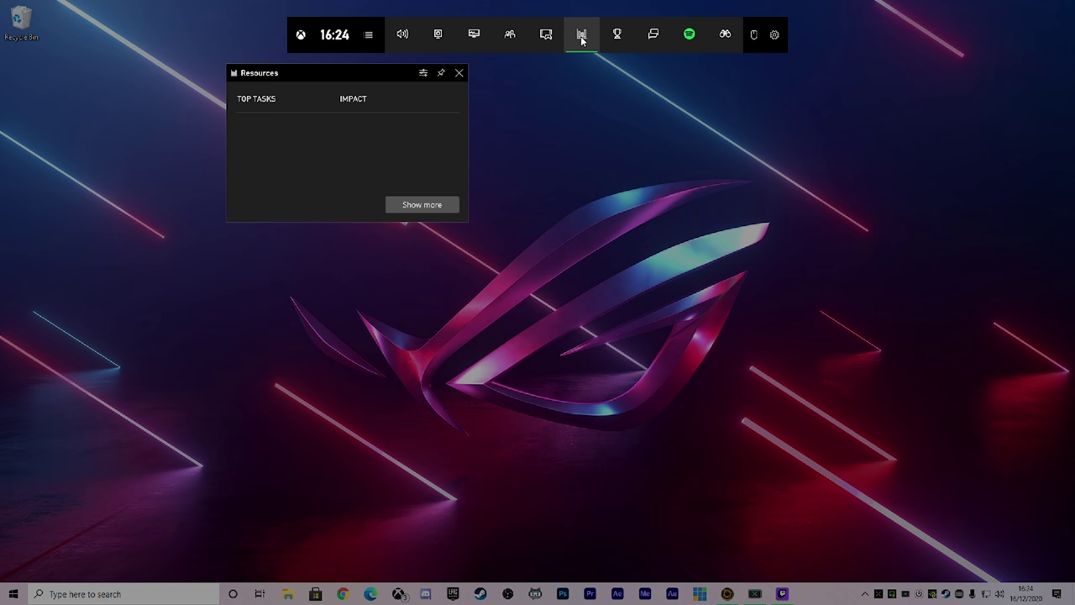
left_click(471, 37)
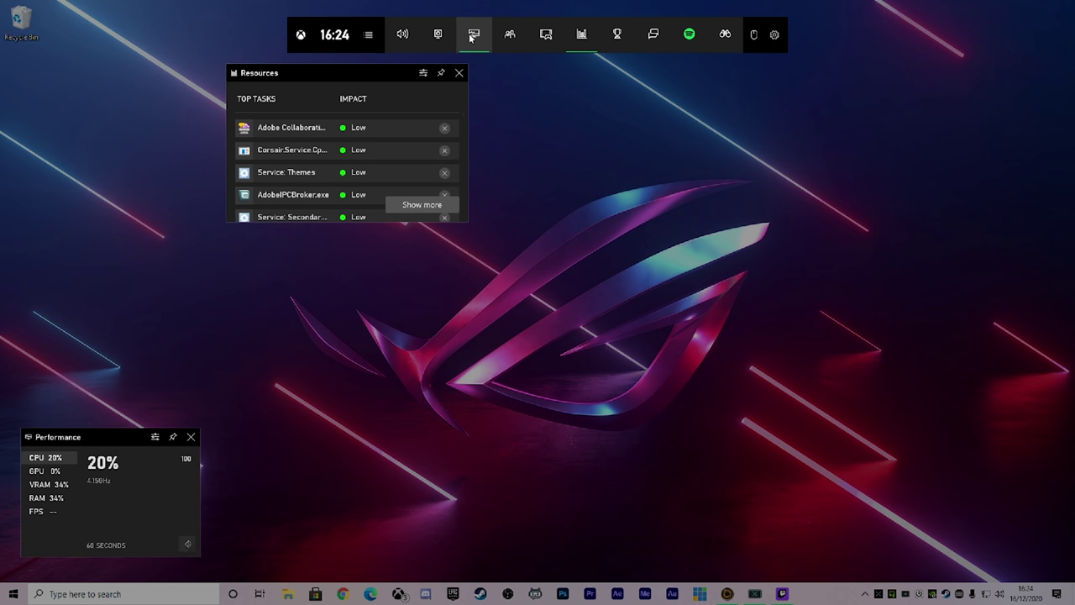
scroll(355, 165, "down", 3)
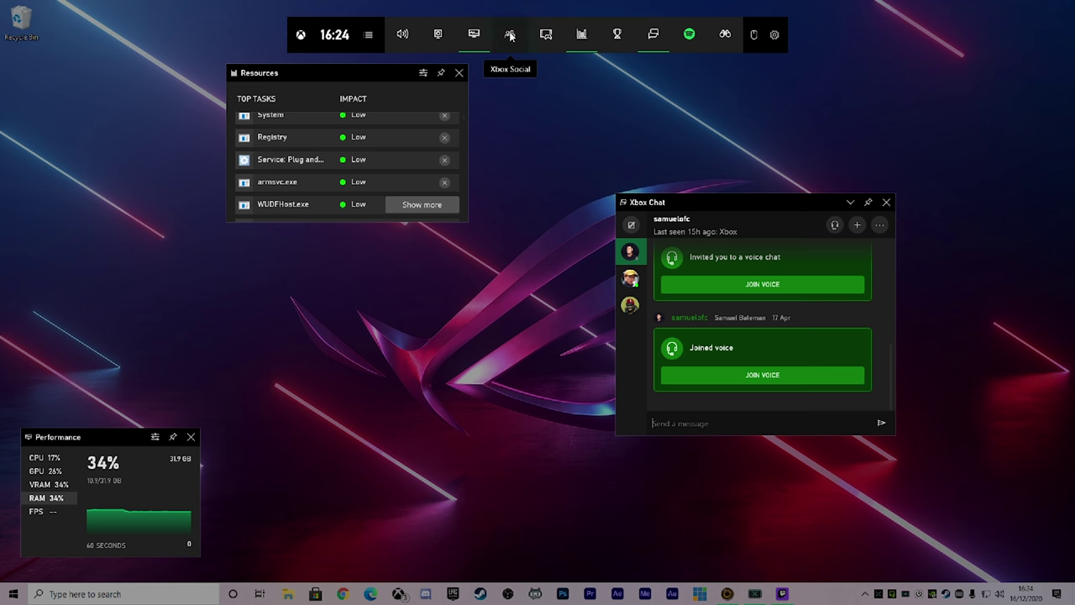
left_click(510, 35)
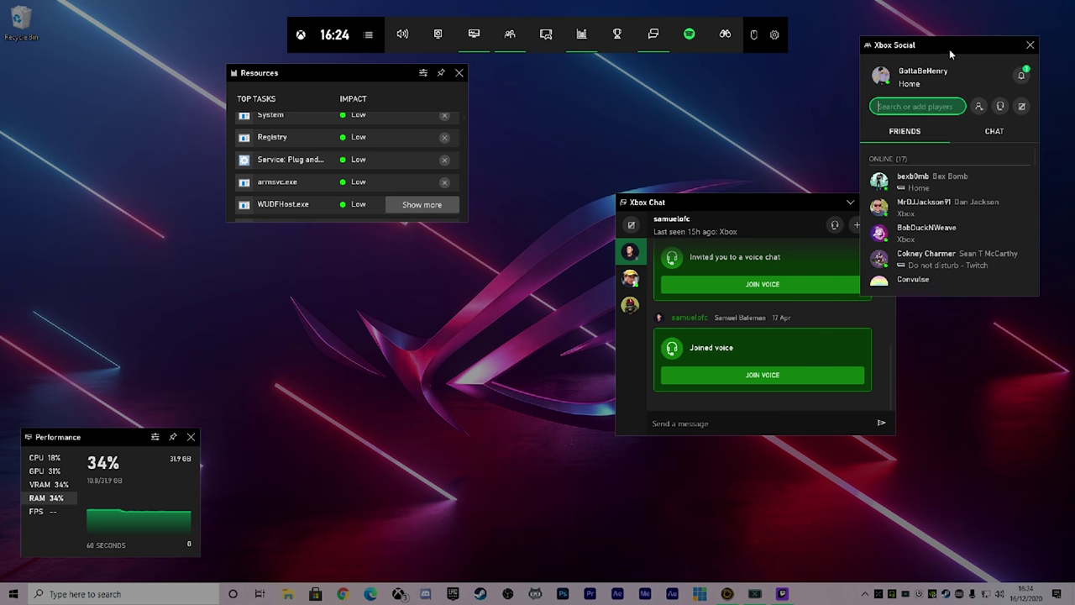
- Dock Xbox Social top-right, view and close a friend's profile, and move Xbox Chat toward the centre
left_click_drag(949, 49, 962, 32)
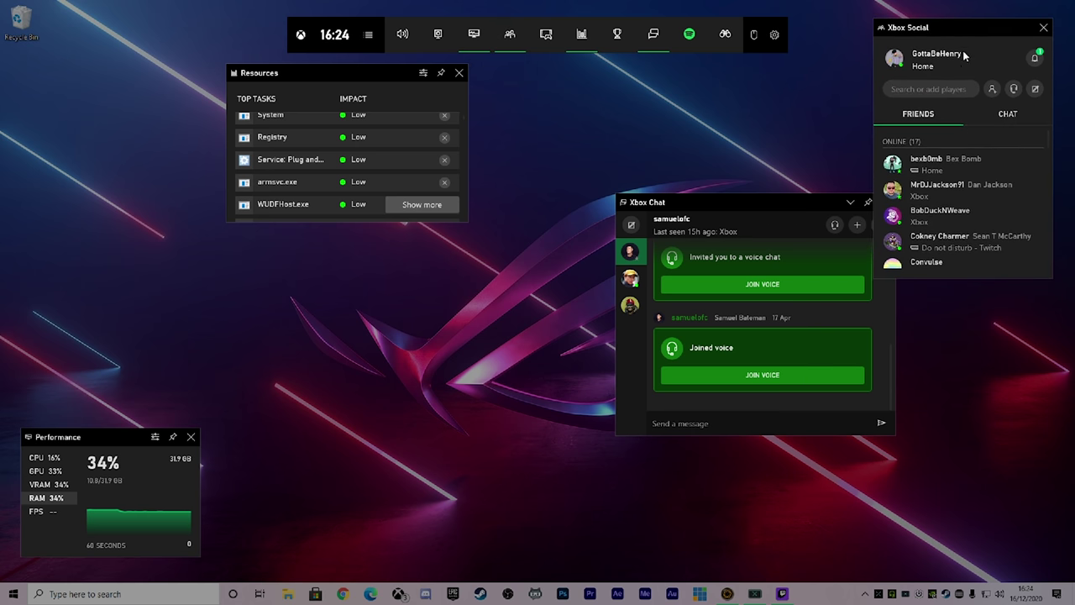
right_click(970, 212)
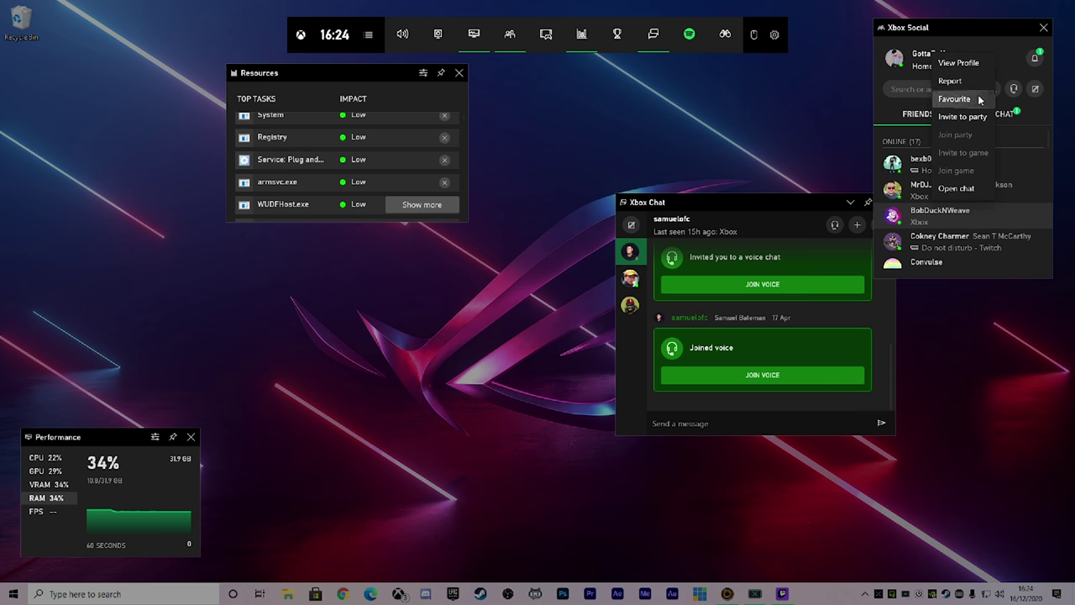
left_click(960, 62)
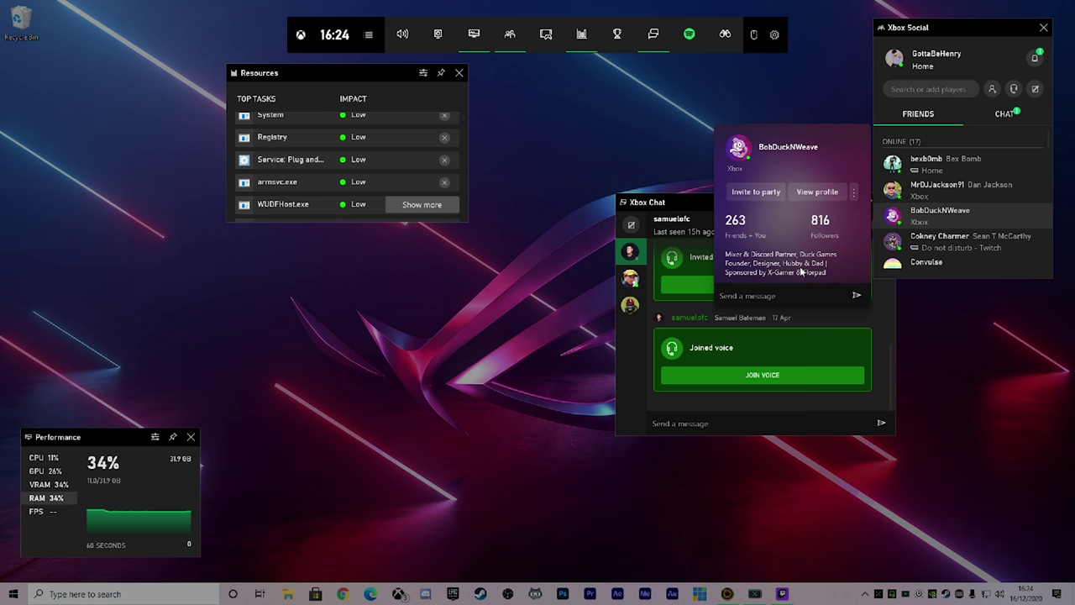
left_click(1006, 343)
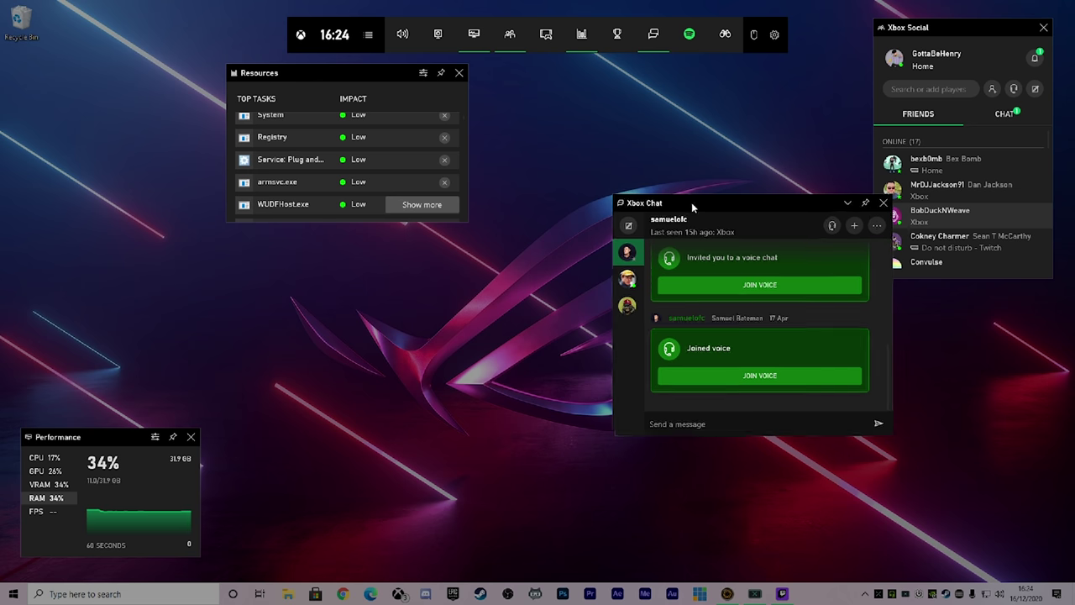
mouse_move(691, 202)
left_mouse_down()
mouse_move(615, 232)
mouse_move(568, 273)
left_mouse_up()
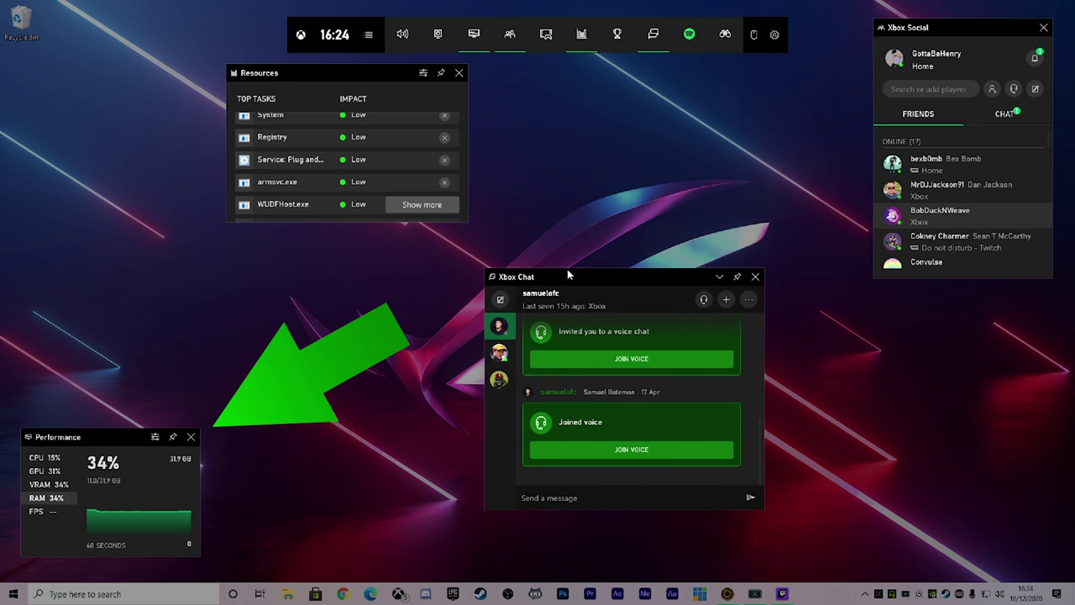
- Open Achievements and Looking for Group, then pick Destiny 2 to list its group posts
left_click(619, 41)
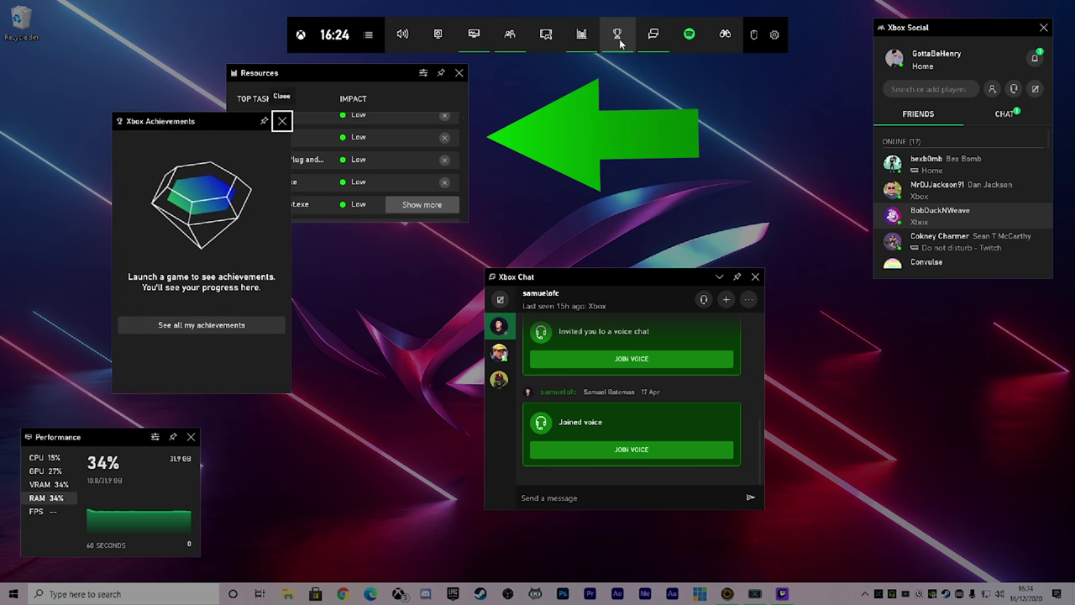
left_click(730, 35)
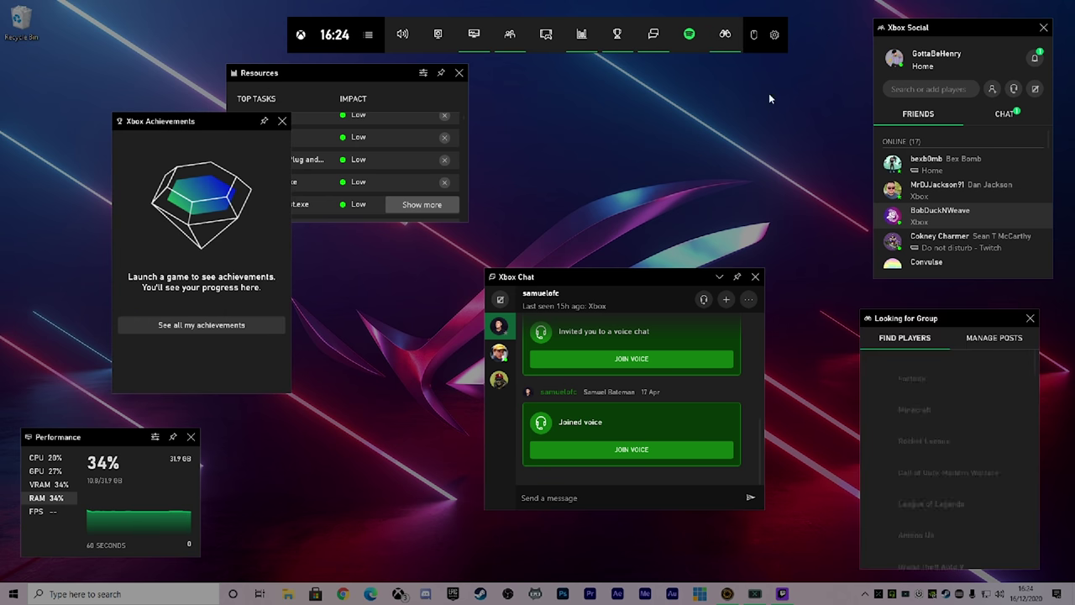
scroll(978, 437, "down", 2)
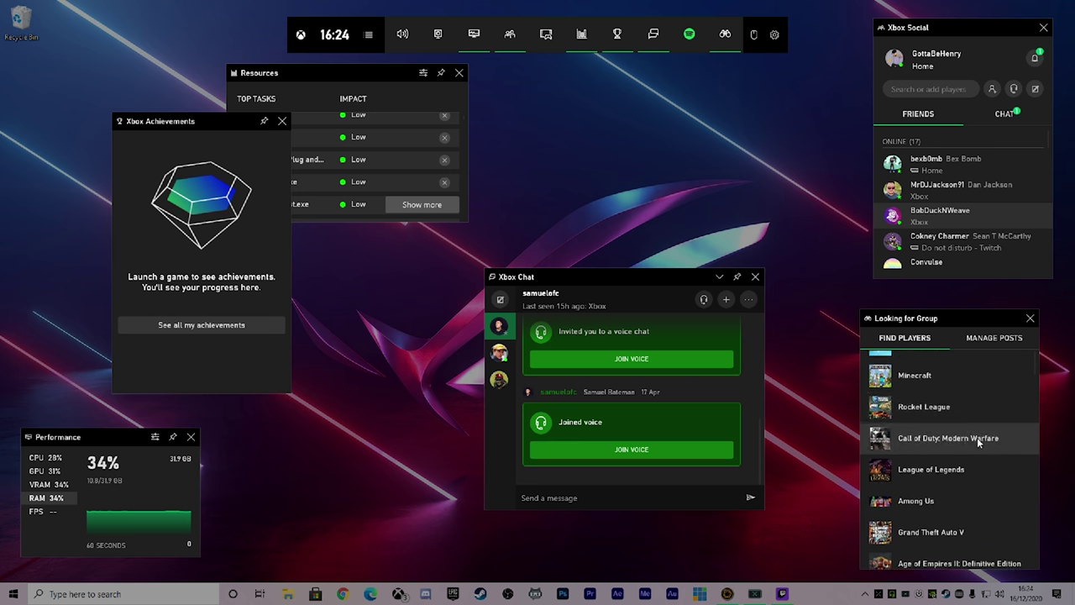
scroll(978, 443, "down", 4)
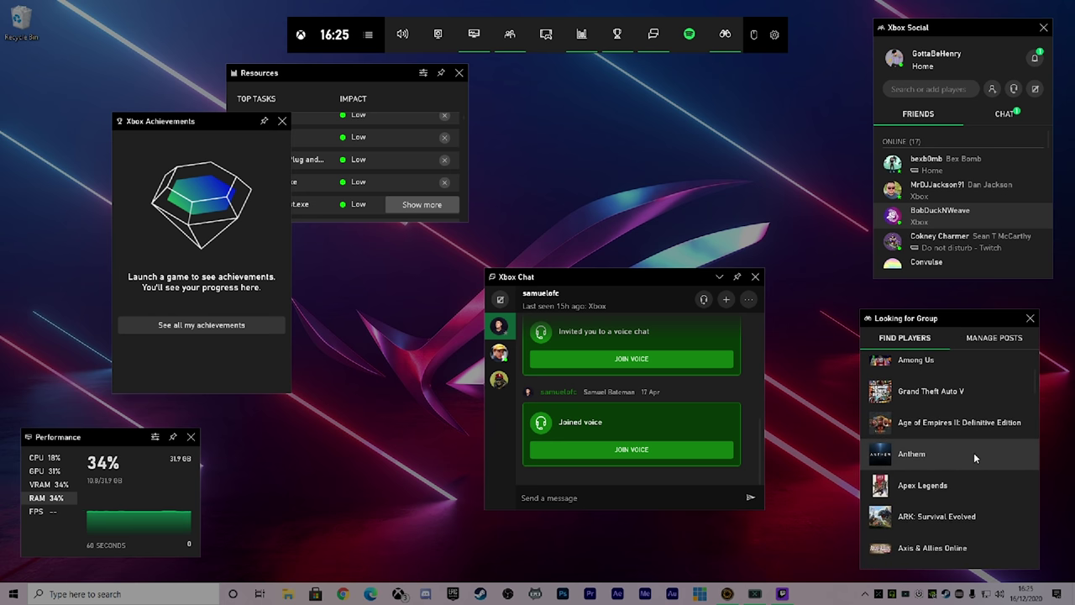
scroll(944, 495, "down", 5)
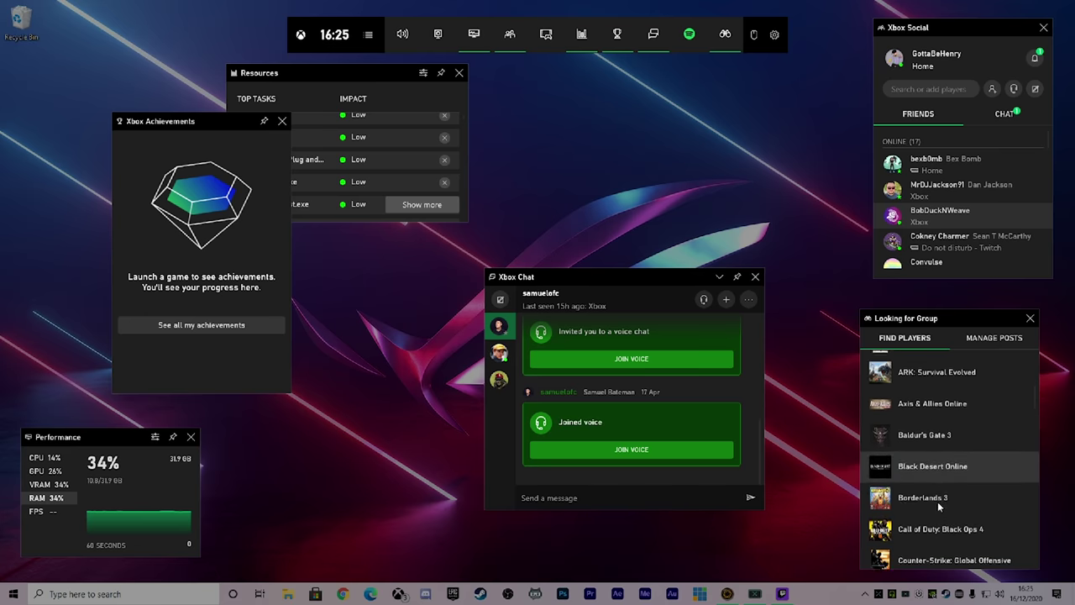
scroll(938, 495, "down", 2)
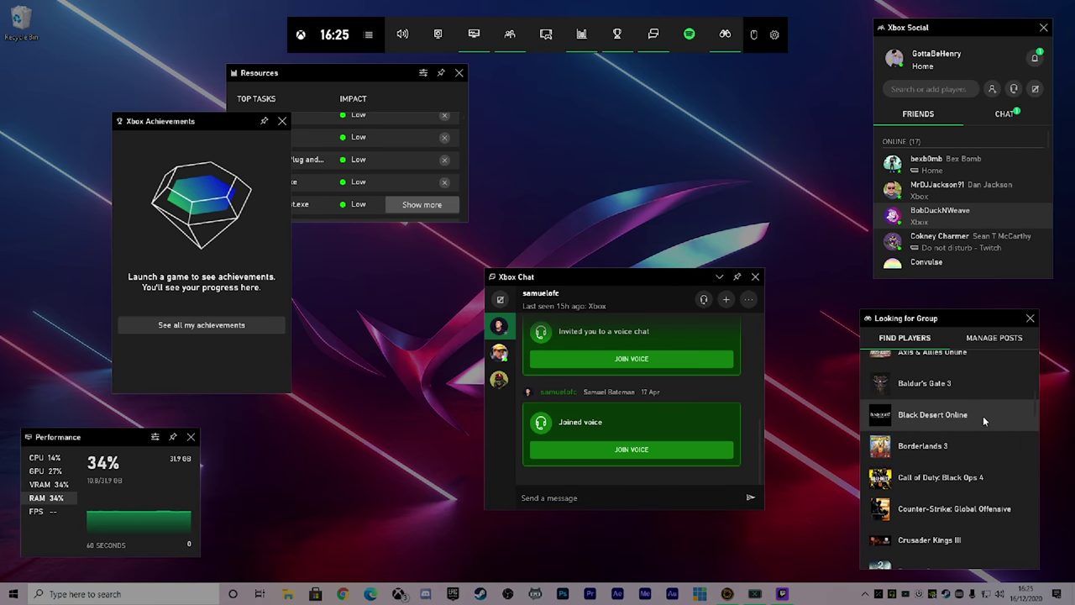
scroll(998, 395, "down", 6)
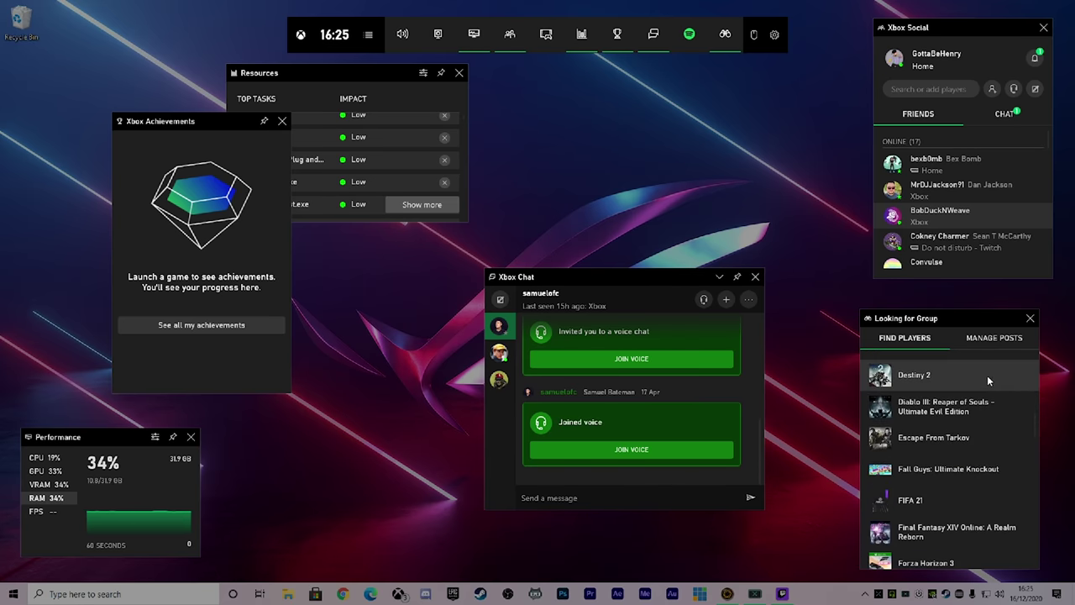
left_click(987, 375)
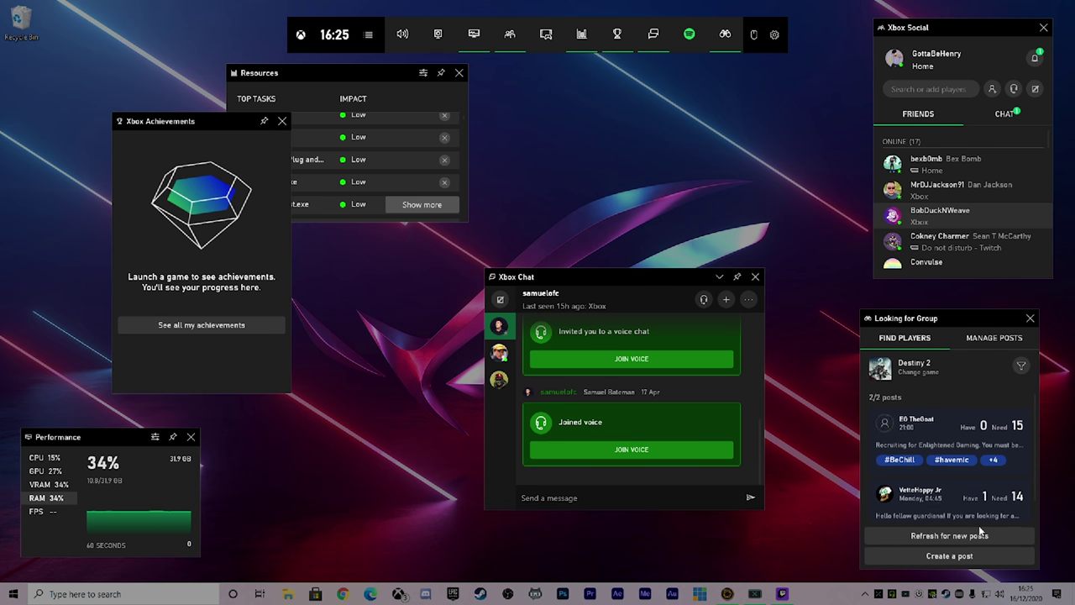
scroll(973, 468, "down", 1)
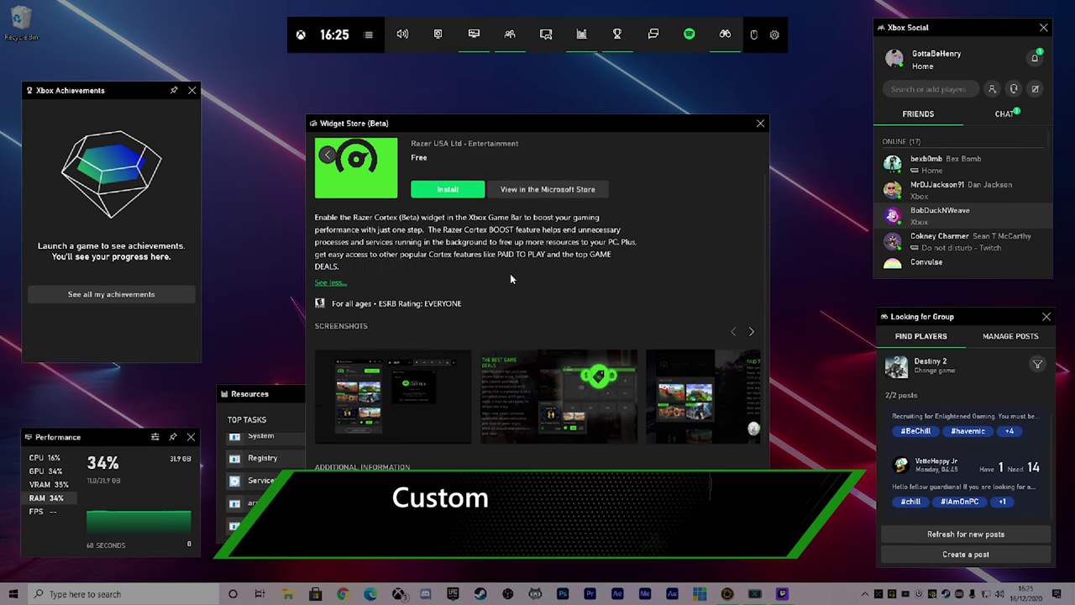
- Browse and enlarge the Razer Cortex screenshots, then return to all widgets
scroll(510, 273, "down", 3)
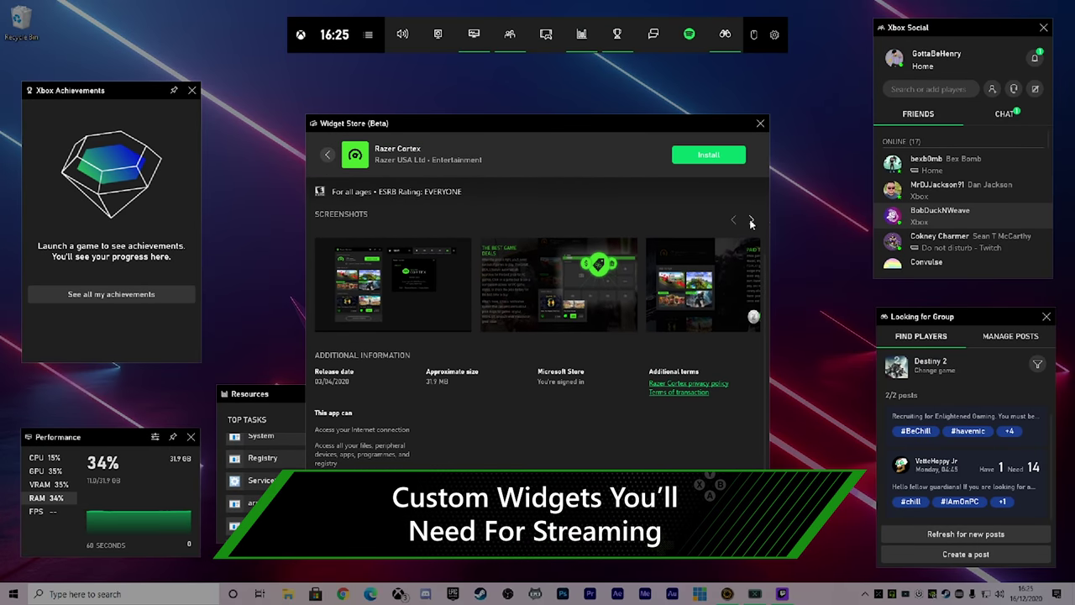
left_click(751, 221)
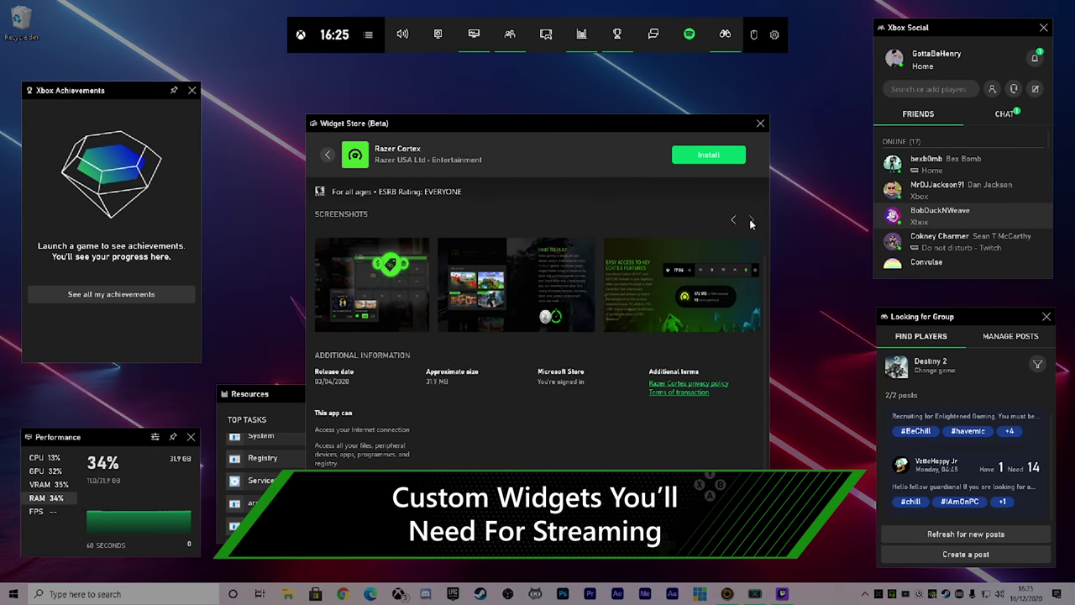
left_click(720, 272)
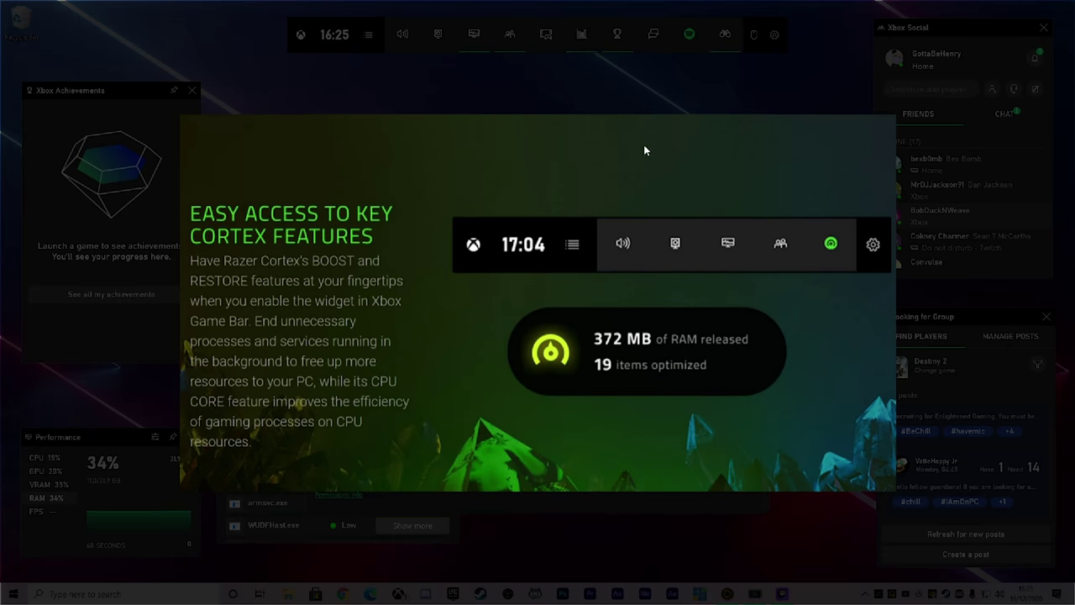
left_click(624, 88)
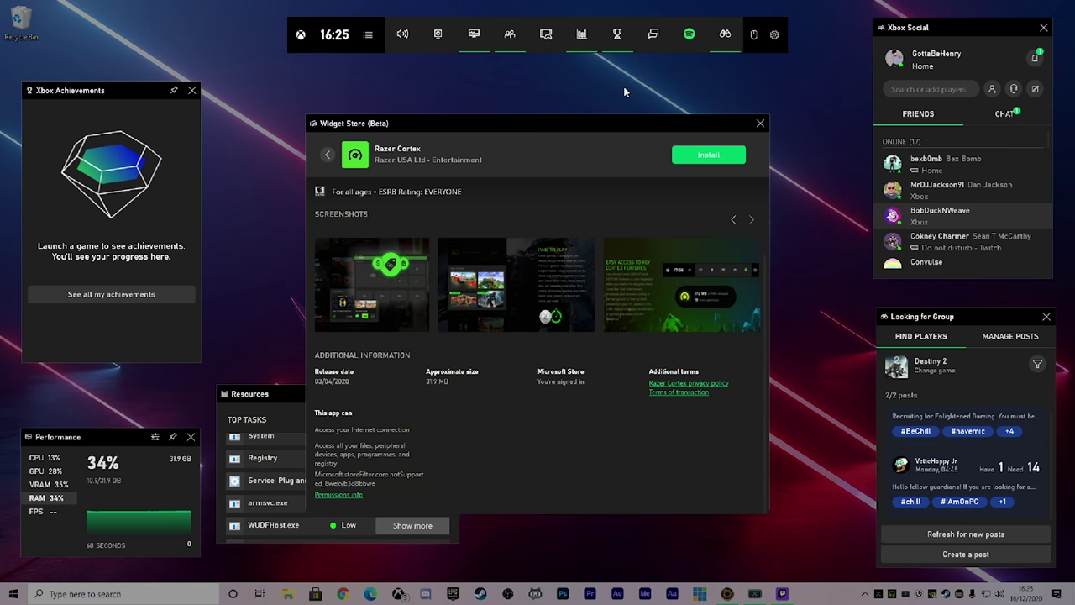
left_click(327, 155)
- Preview a Ghost – Overlay for Destiny 2 screenshot, then close the Widget Store
scroll(573, 306, "down", 3)
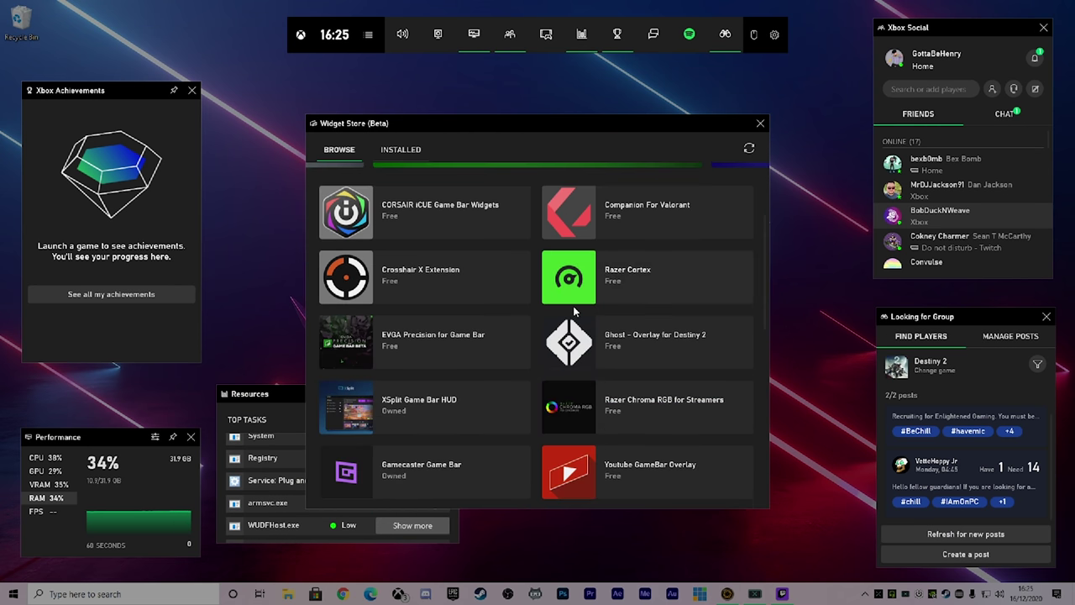
left_click(578, 349)
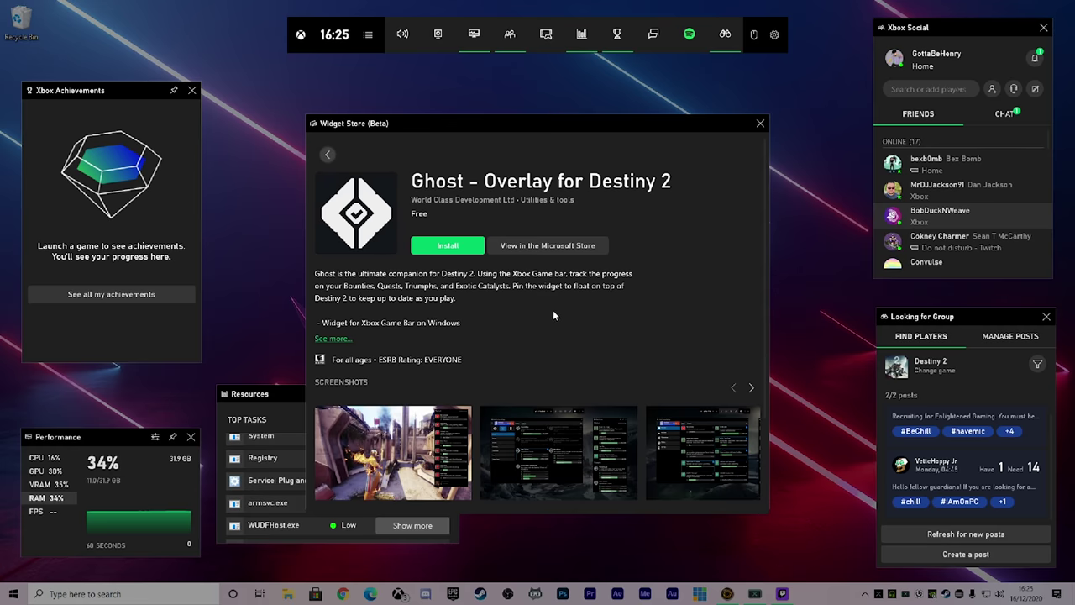
scroll(552, 310, "down", 2)
left_click(443, 308)
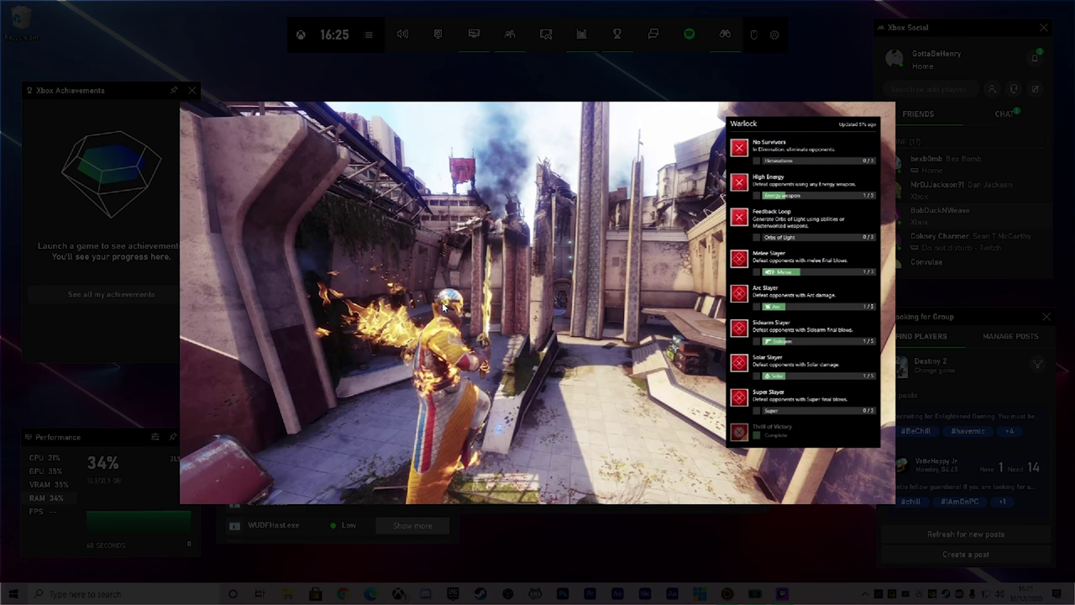
key("Escape")
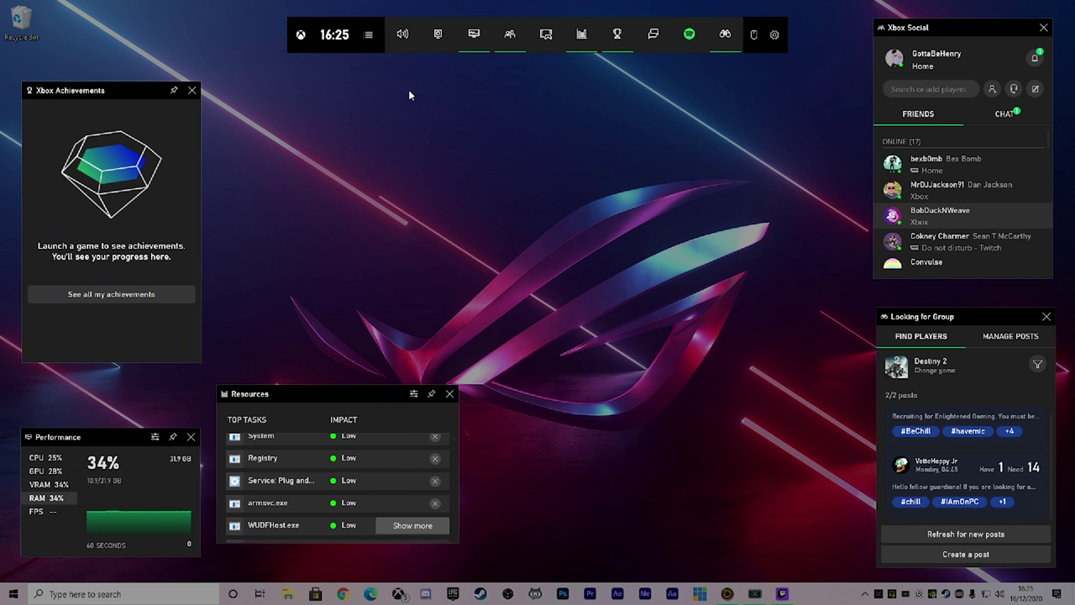
- Open the Widget Store (Beta) and display the XSplit Game Bar HUD details page
left_click(370, 35)
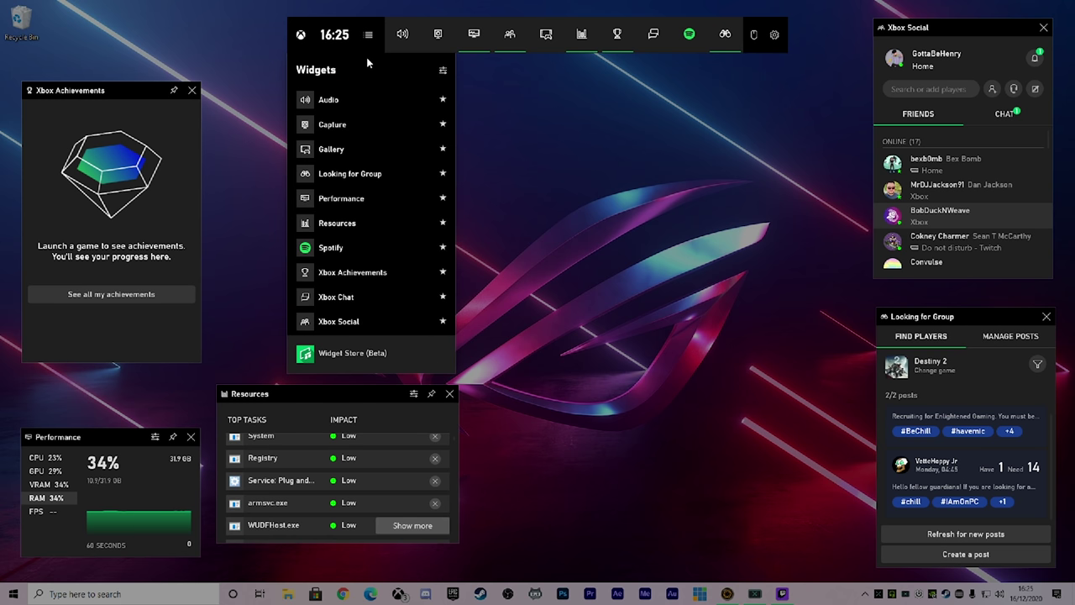
left_click(356, 350)
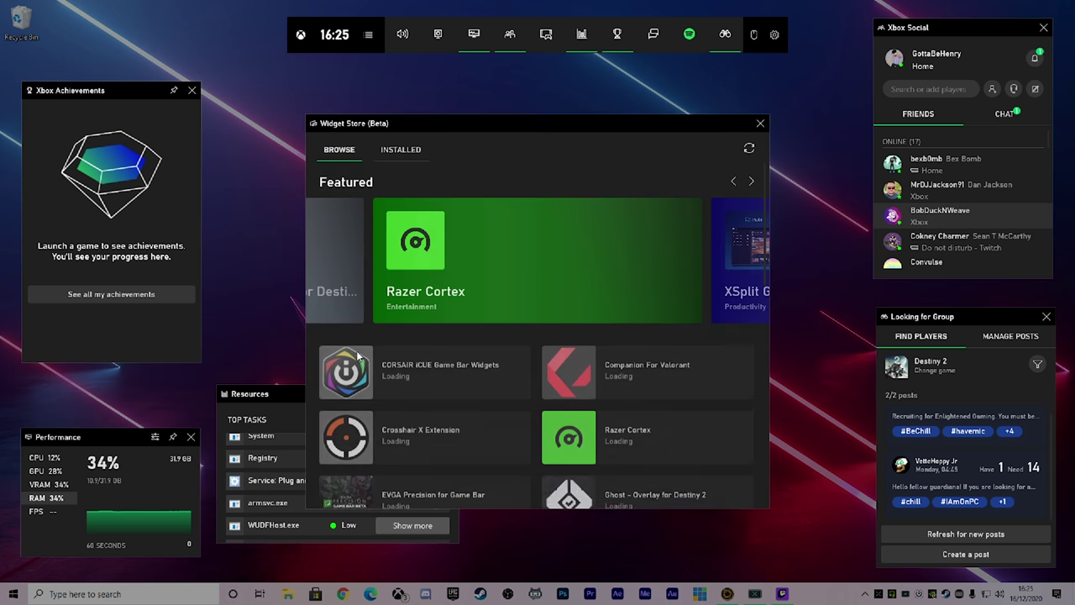
left_click(507, 269)
left_click(328, 154)
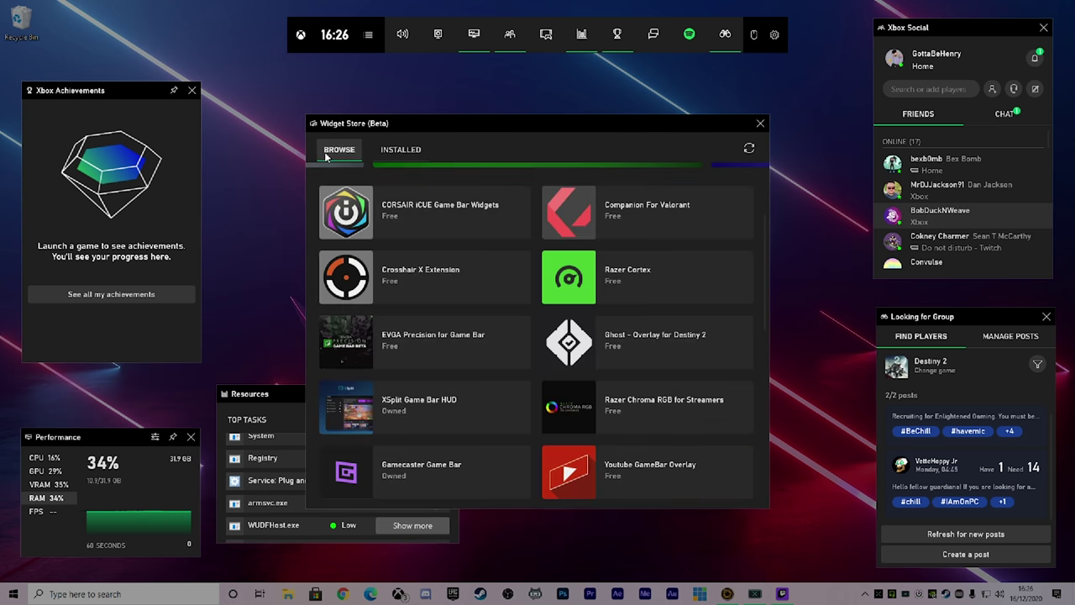
left_click(470, 410)
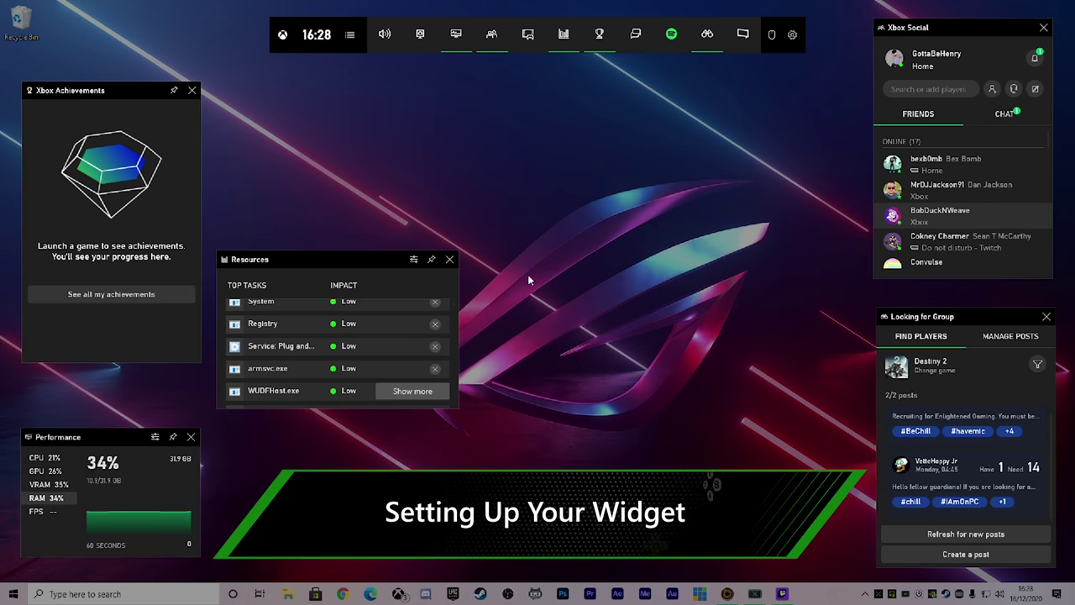
- Open the XSplit widget and position its window lower on screen
left_click(744, 38)
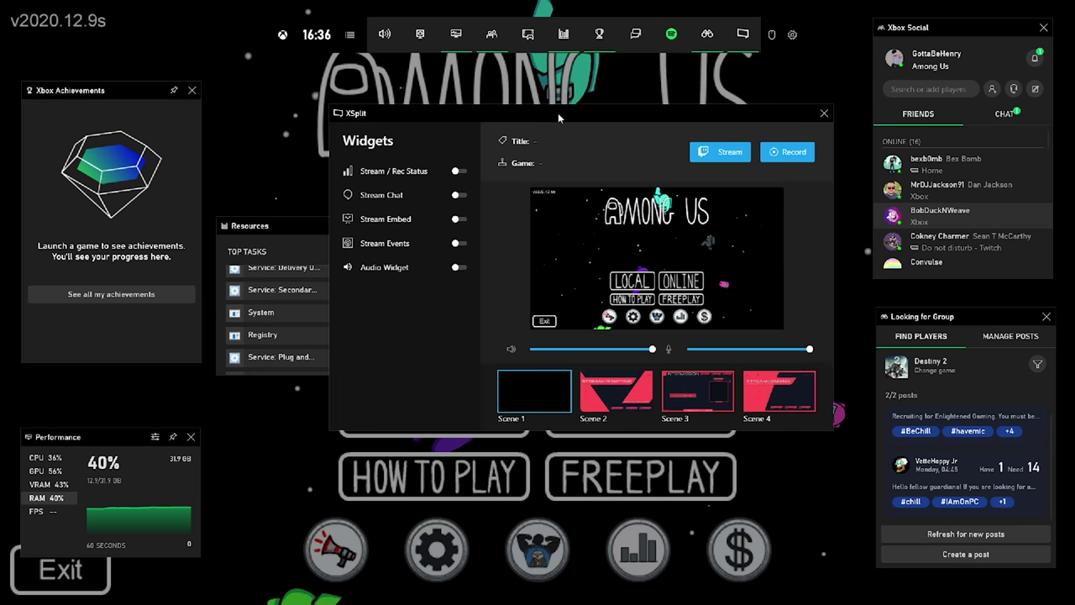
left_click_drag(558, 113, 566, 209)
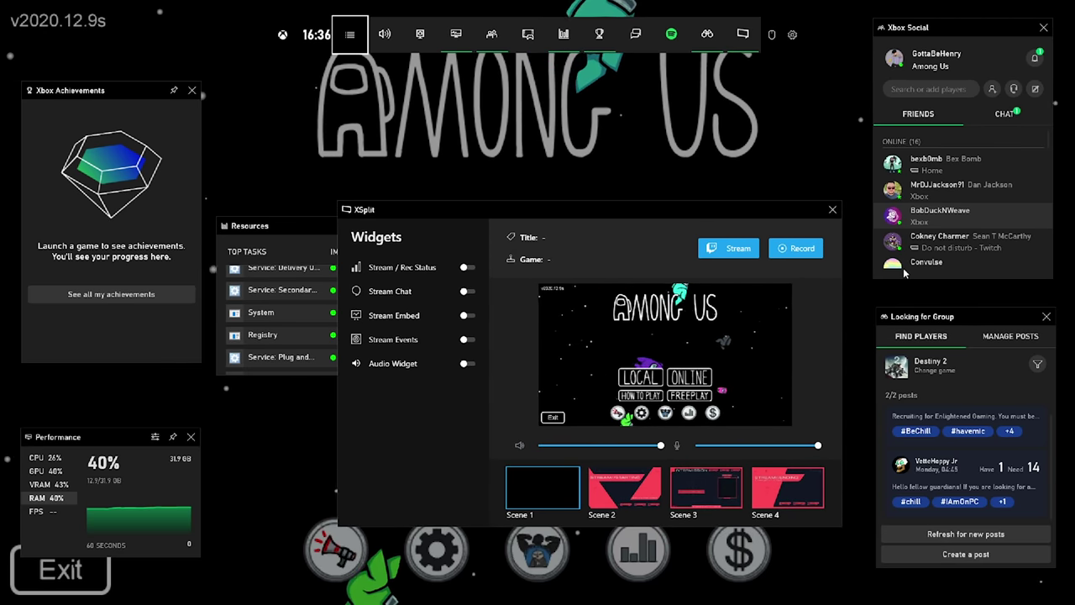
left_click(566, 211)
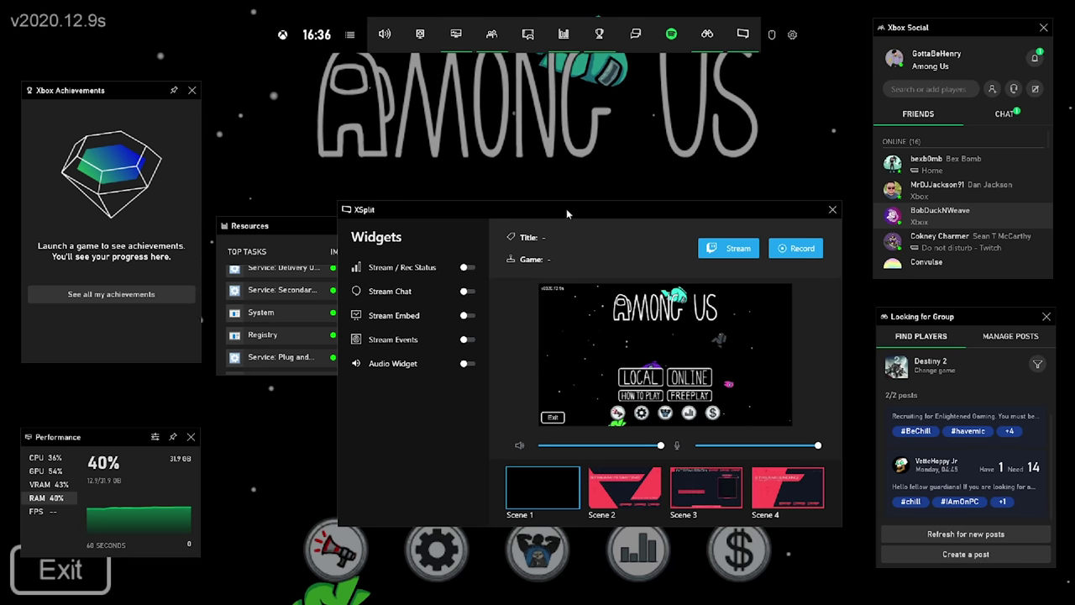
left_click_drag(567, 210, 561, 114)
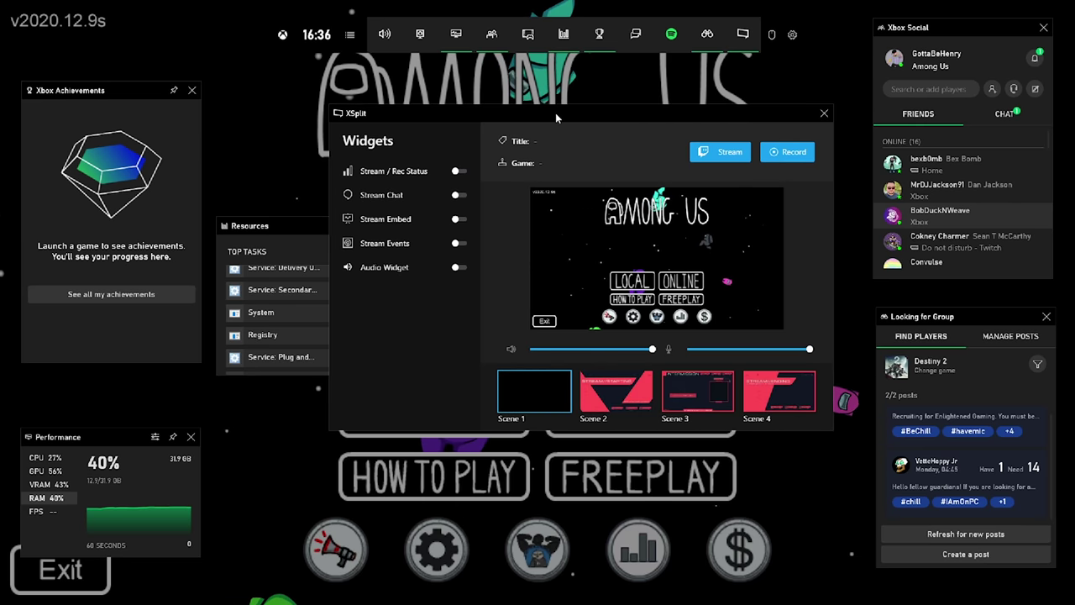
left_click_drag(558, 113, 566, 209)
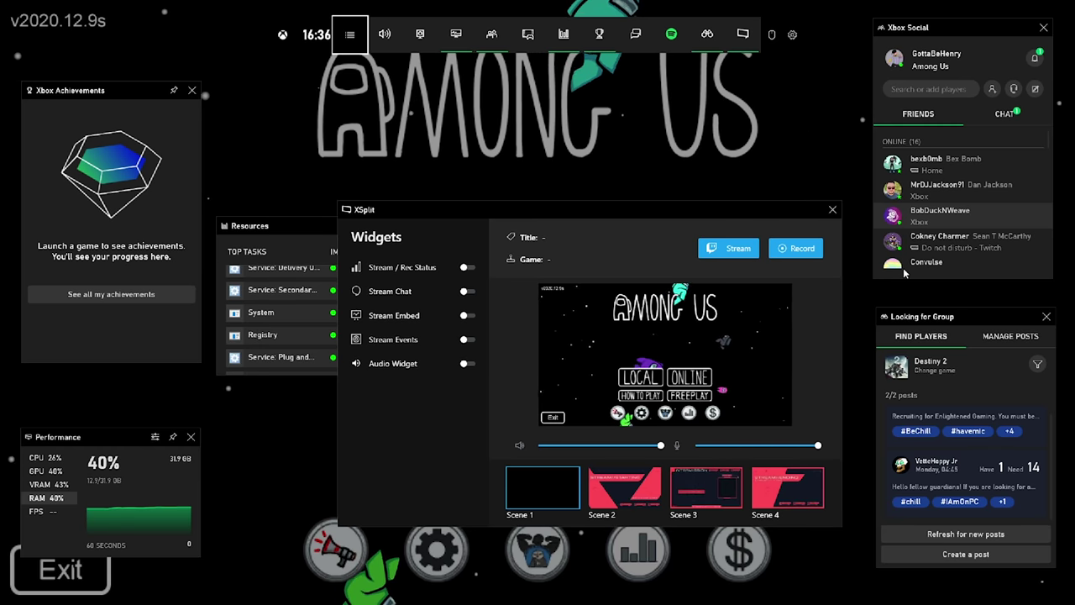
key("super+g")
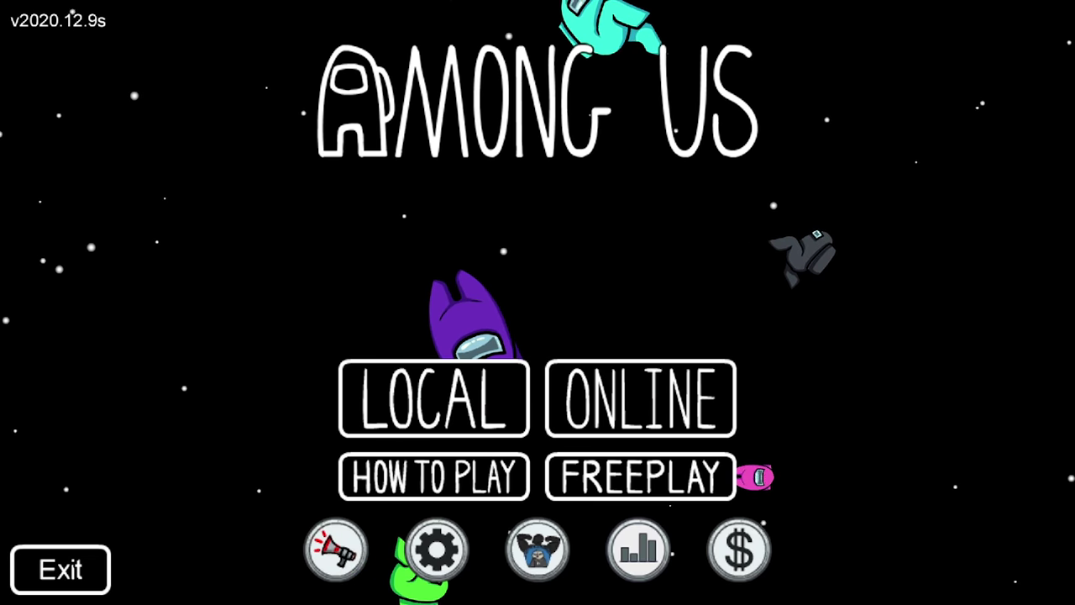
key("super+g")
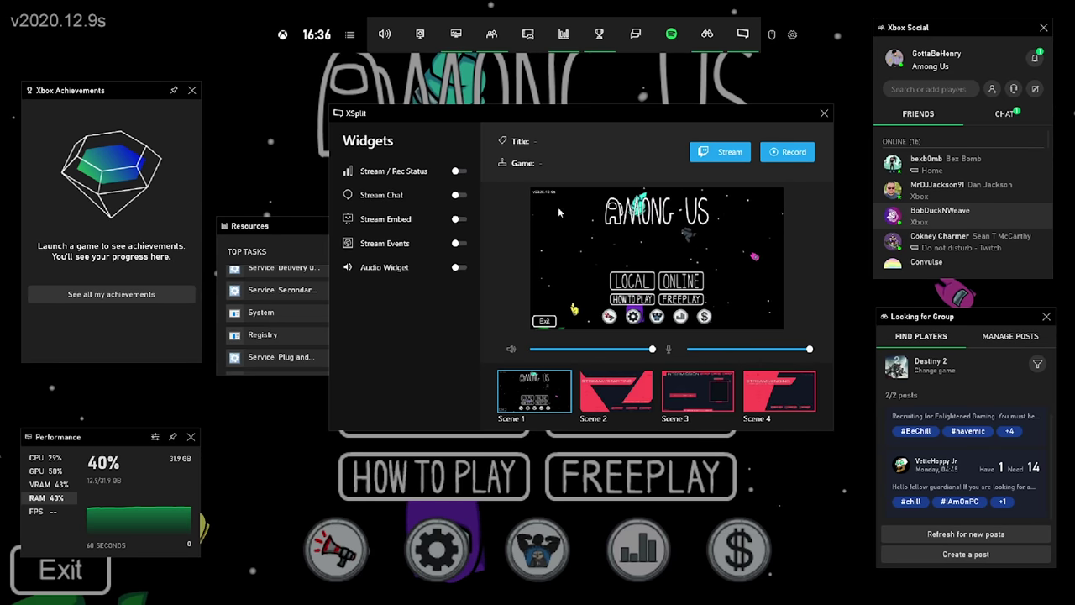
- Enable Stream / Rec Status in the top-left corner and close the Achievements and Resources widgets
left_click(457, 172)
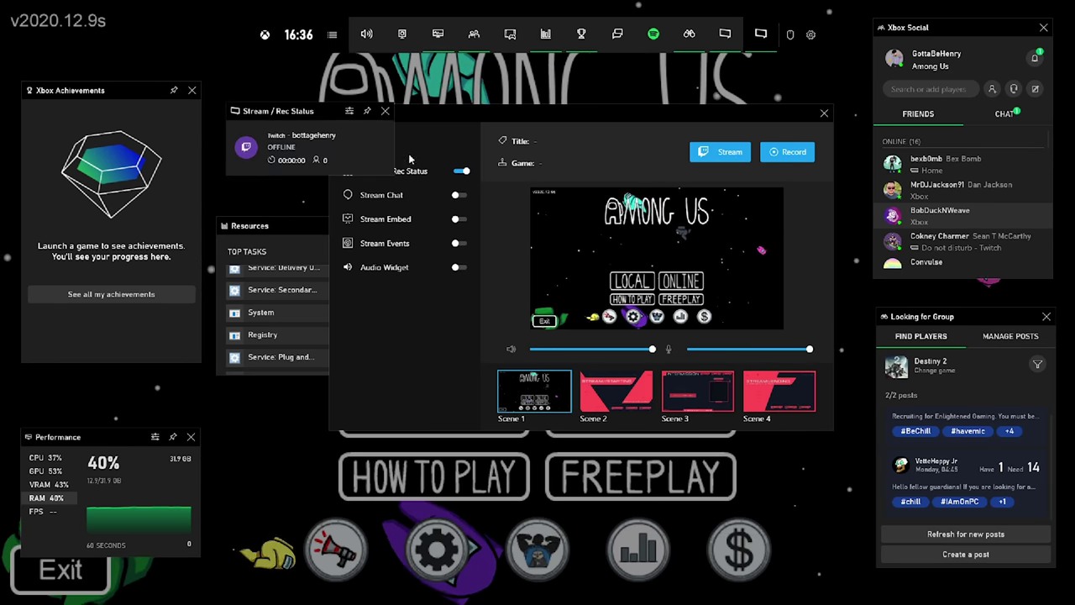
left_click_drag(403, 38, 99, 18)
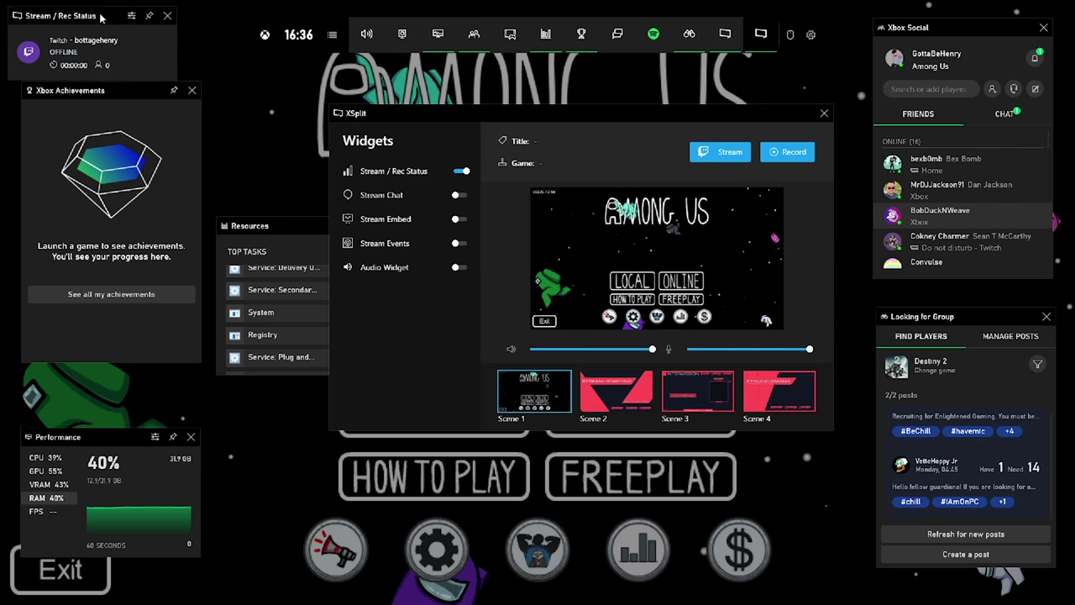
left_click(191, 90)
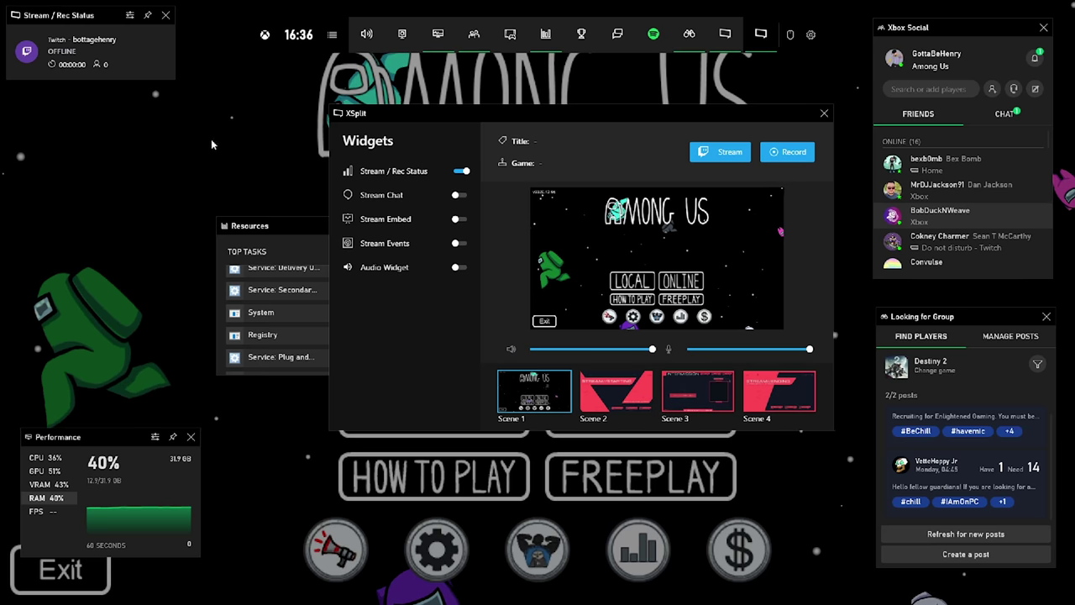
left_click(285, 226)
left_click_drag(284, 226, 88, 234)
left_click(252, 235)
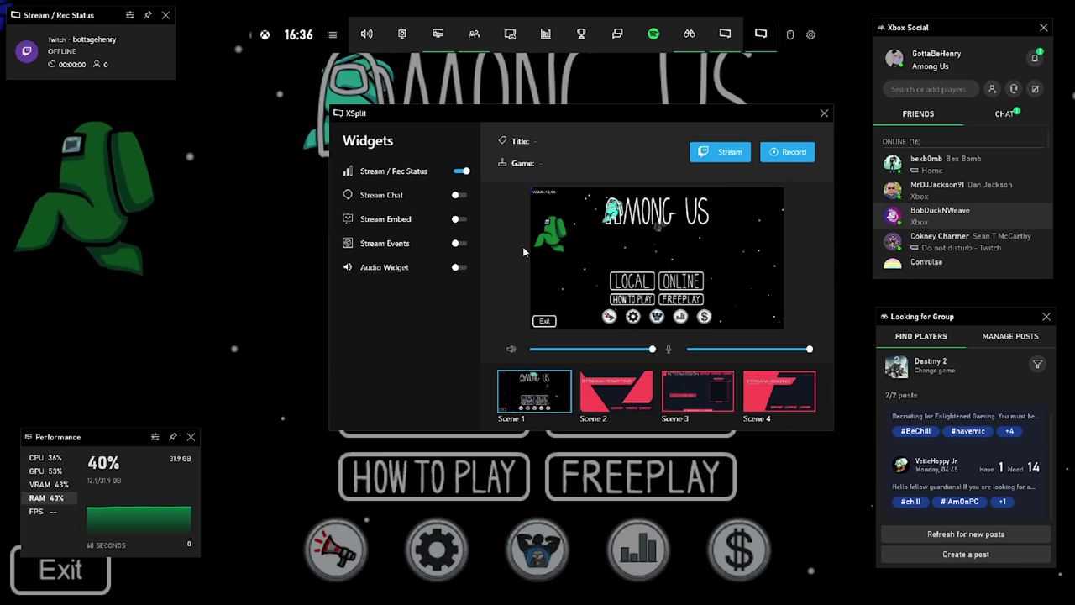
- Turn on Stream Chat, move it to the left side and make it taller
left_click(461, 196)
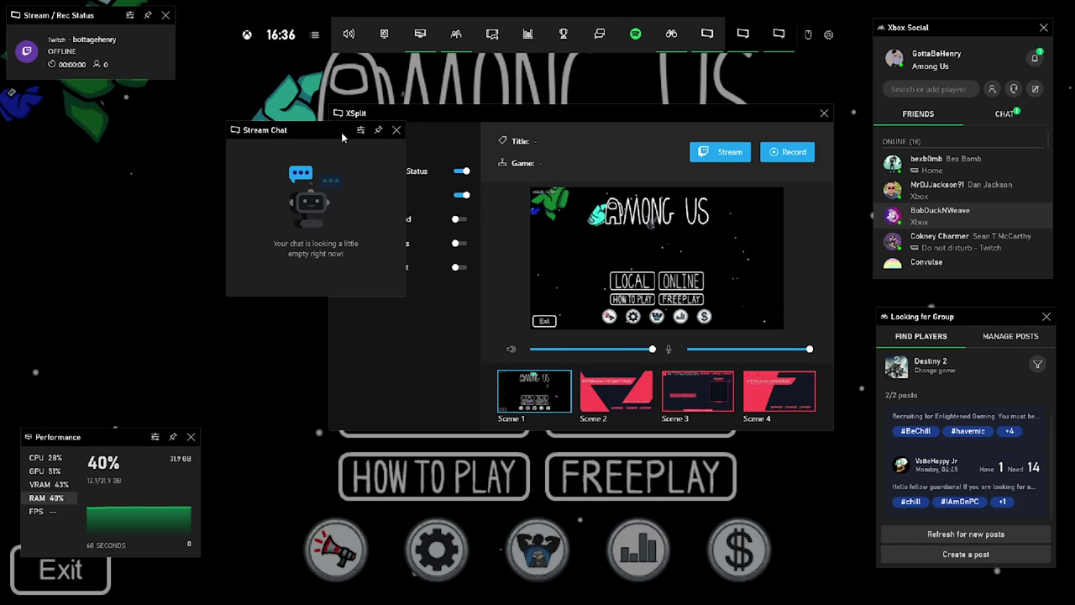
left_click_drag(341, 132, 115, 96)
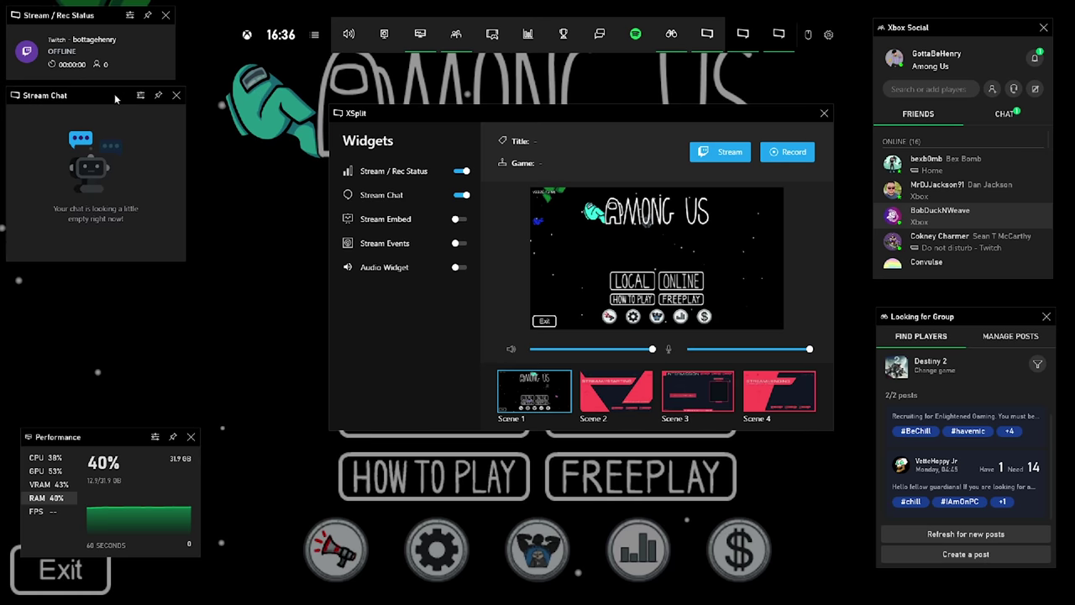
left_click_drag(184, 266, 174, 313)
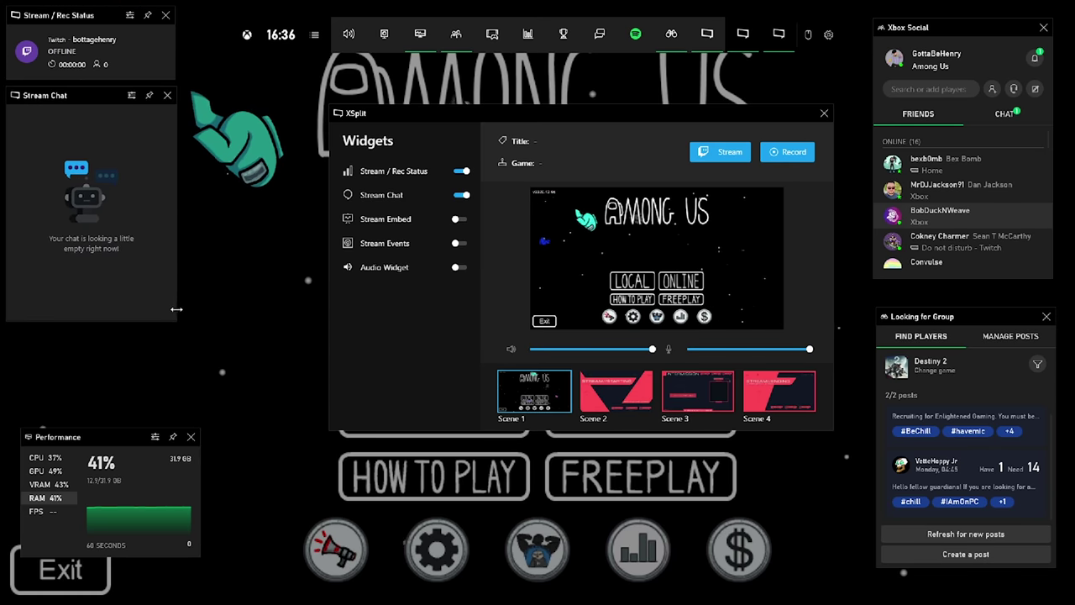
- Set Stream Chat background opacity to 76% and fade delay to 30 seconds
left_click(130, 95)
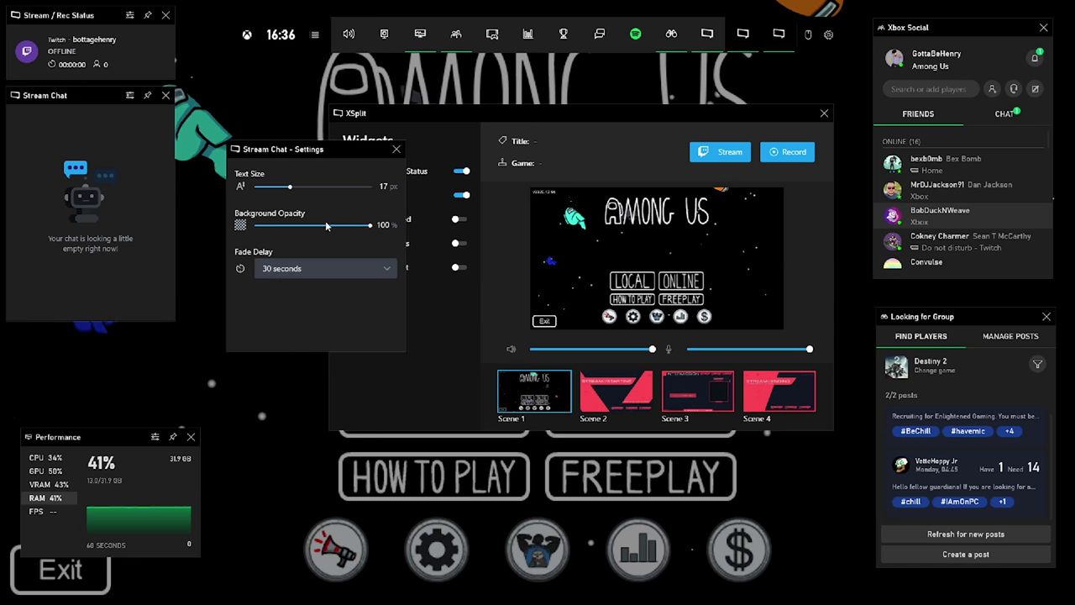
left_click_drag(370, 226, 344, 226)
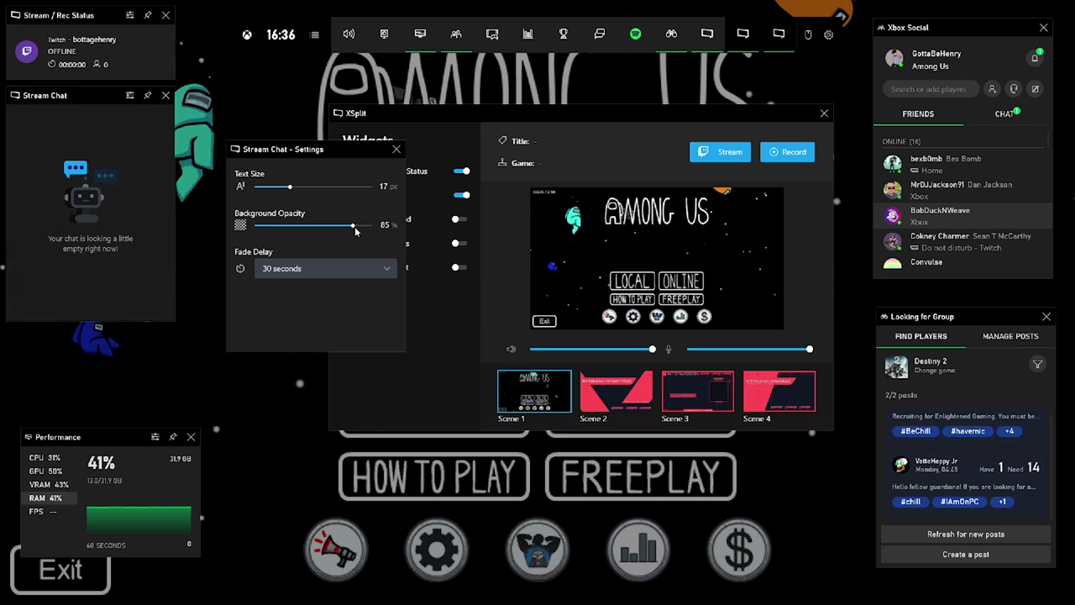
left_click(384, 268)
scroll(301, 311, "down", 3)
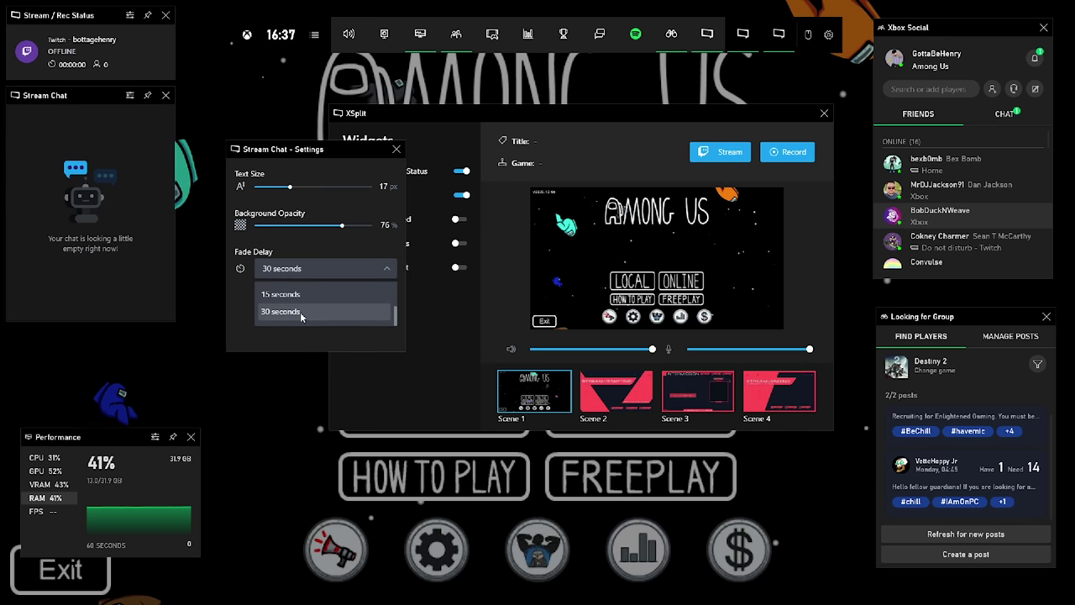
left_click(301, 312)
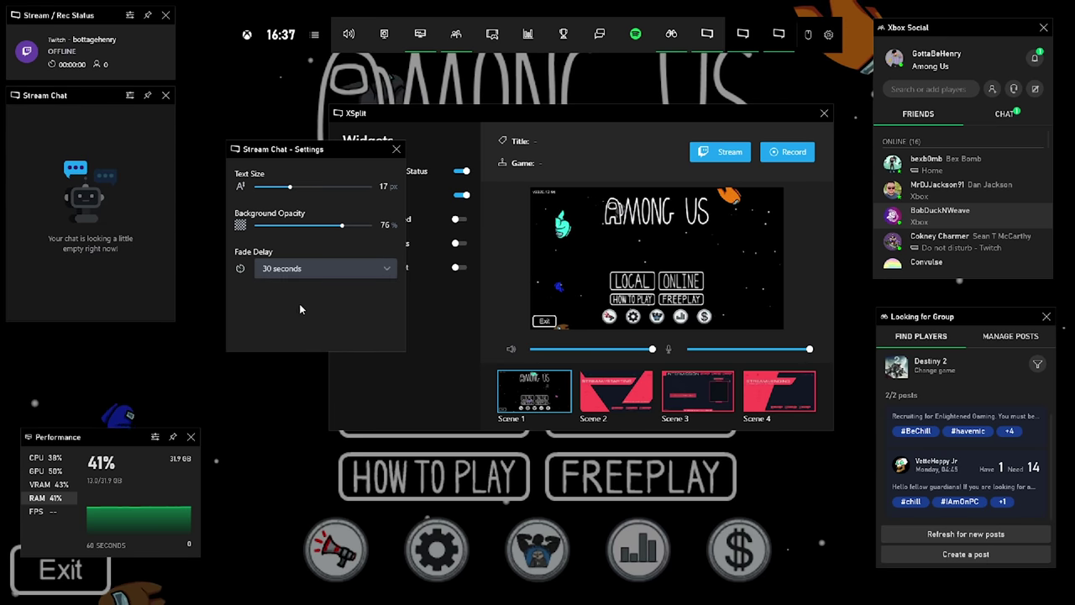
left_click(397, 150)
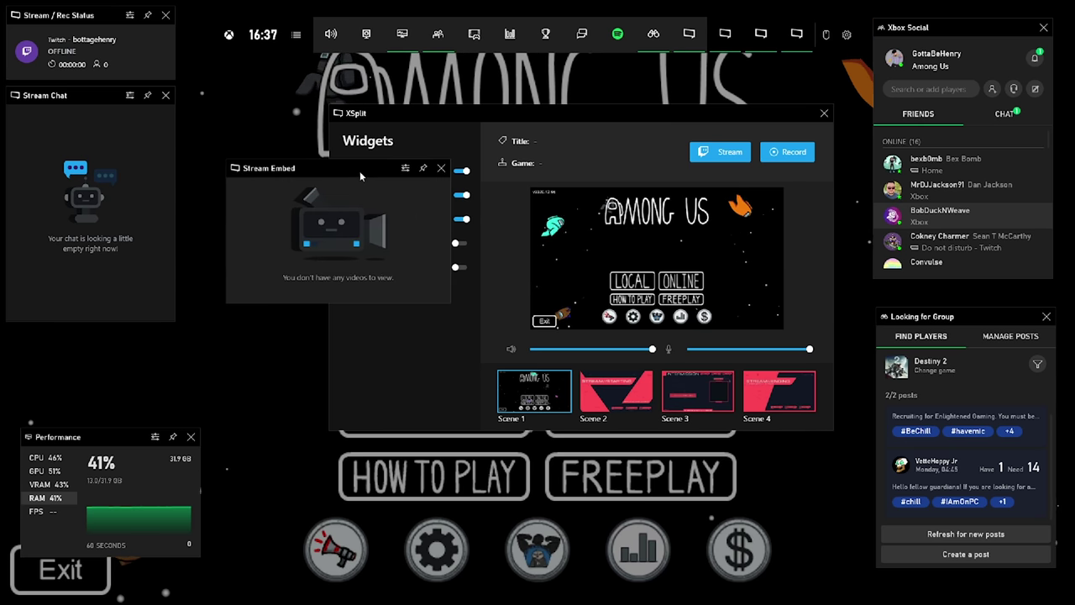
- Move Stream Embed to the lower left and lower its background opacity to 26%
left_click_drag(359, 170, 141, 340)
left_click(187, 338)
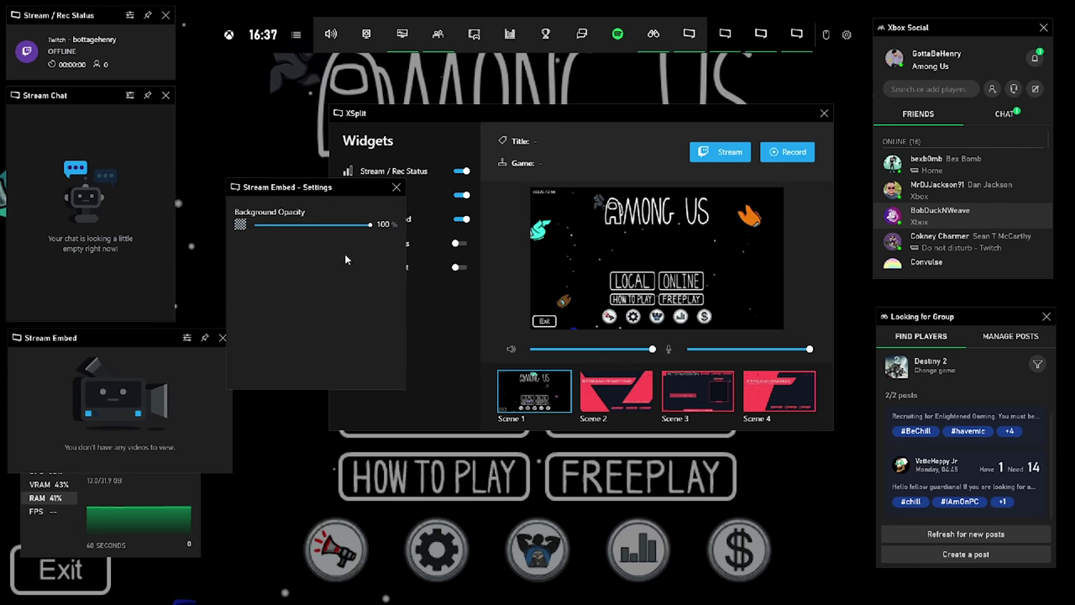
left_click_drag(370, 227, 306, 227)
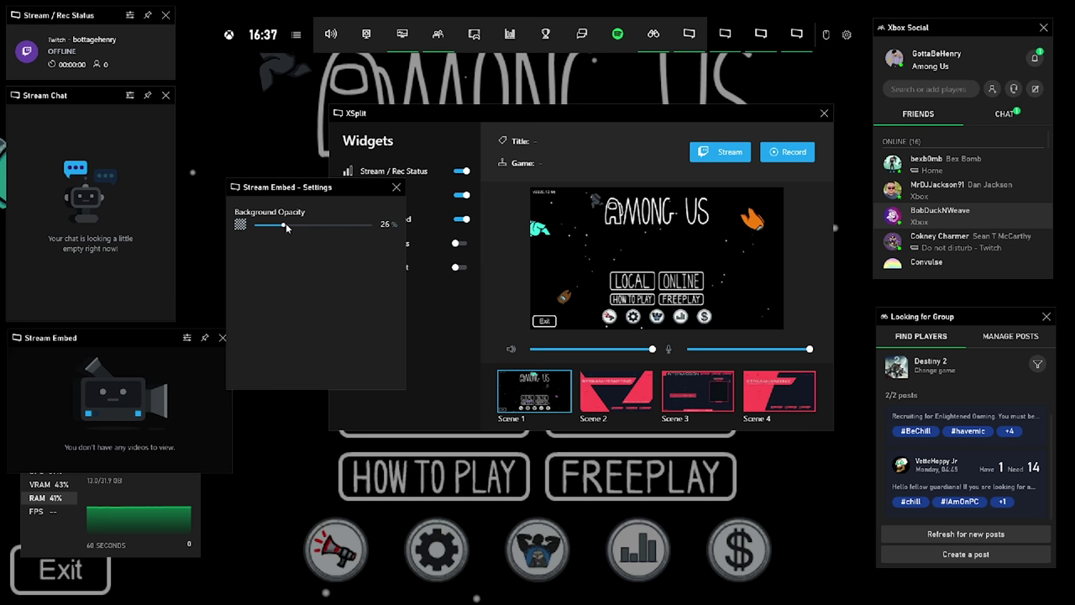
left_click(396, 187)
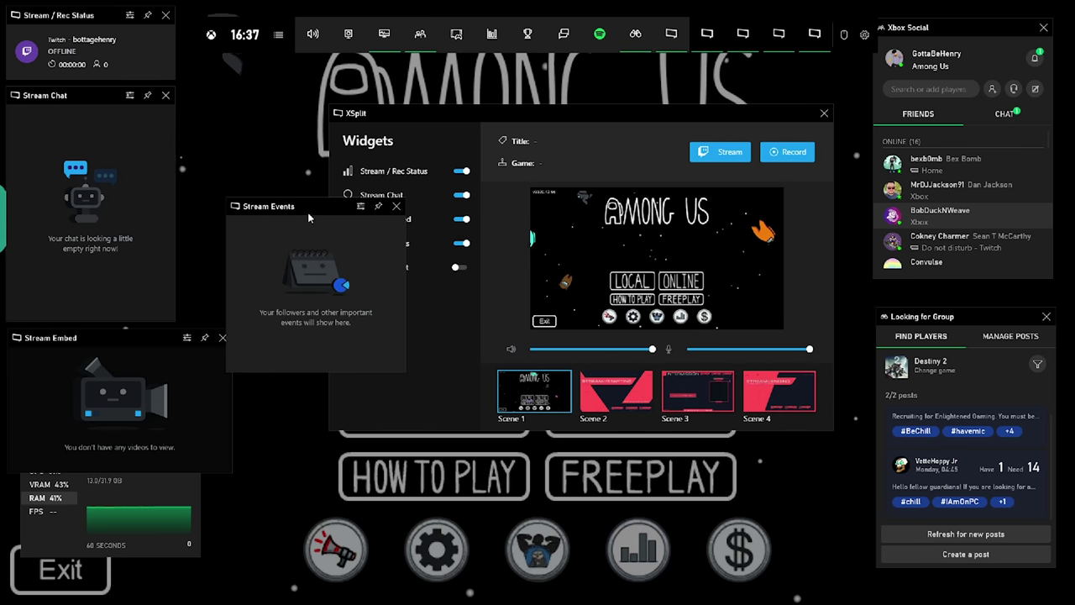
- Move Stream Events to the top right, place the Audio widget at bottom centre, and test the speaker mute
left_click_drag(307, 211, 948, 81)
left_click(461, 268)
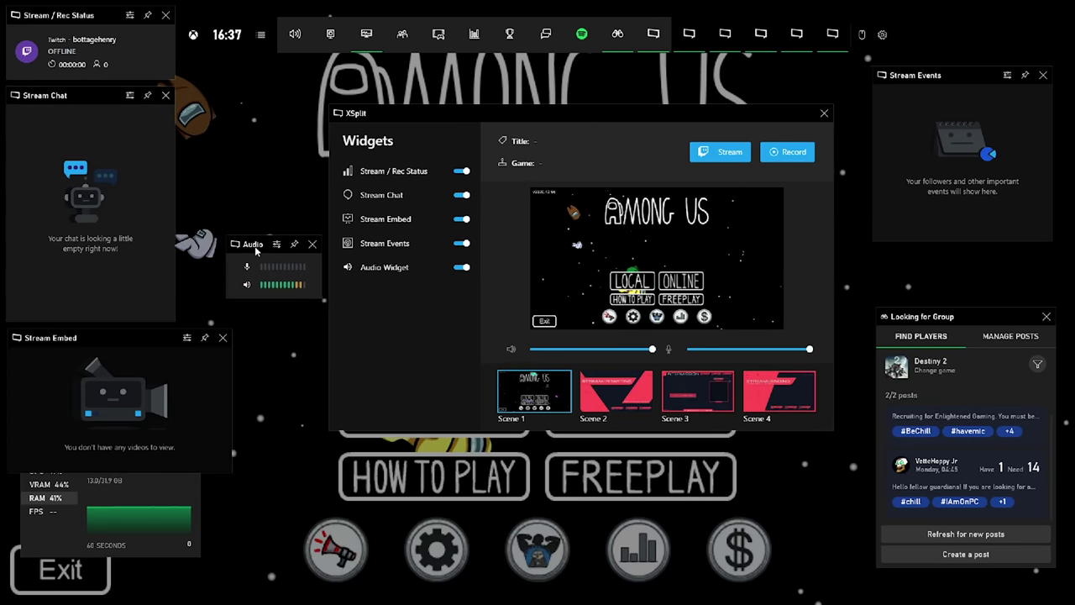
left_click_drag(258, 249, 518, 522)
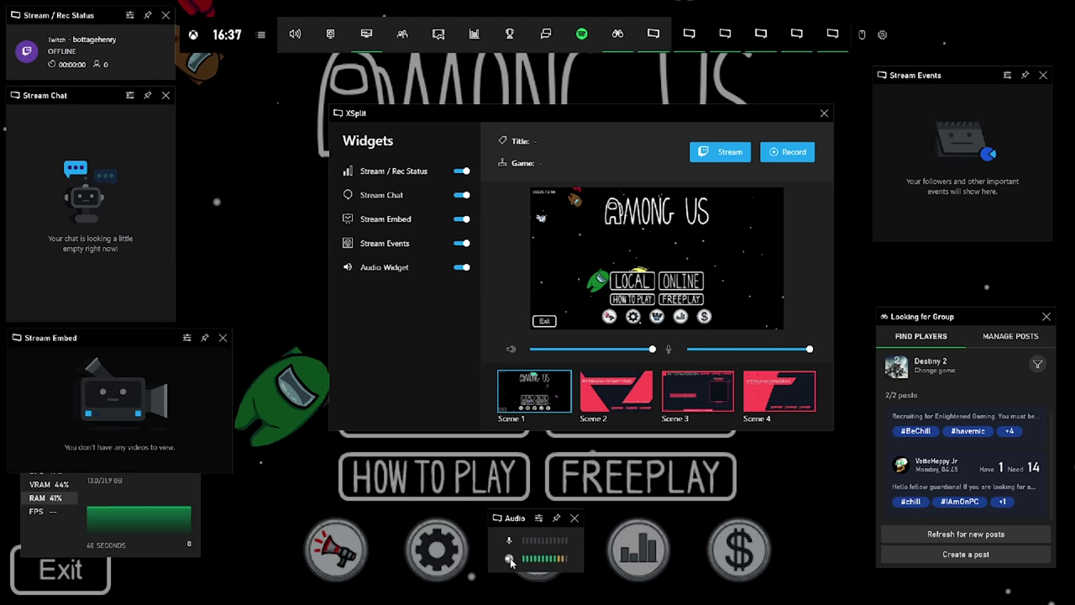
left_click(509, 559)
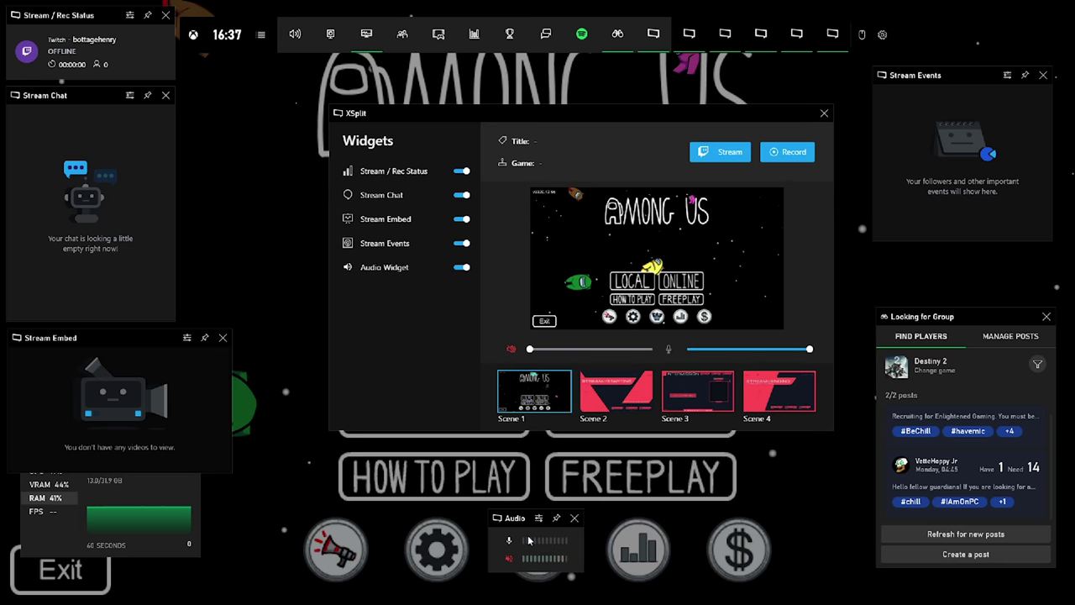
left_click(565, 543)
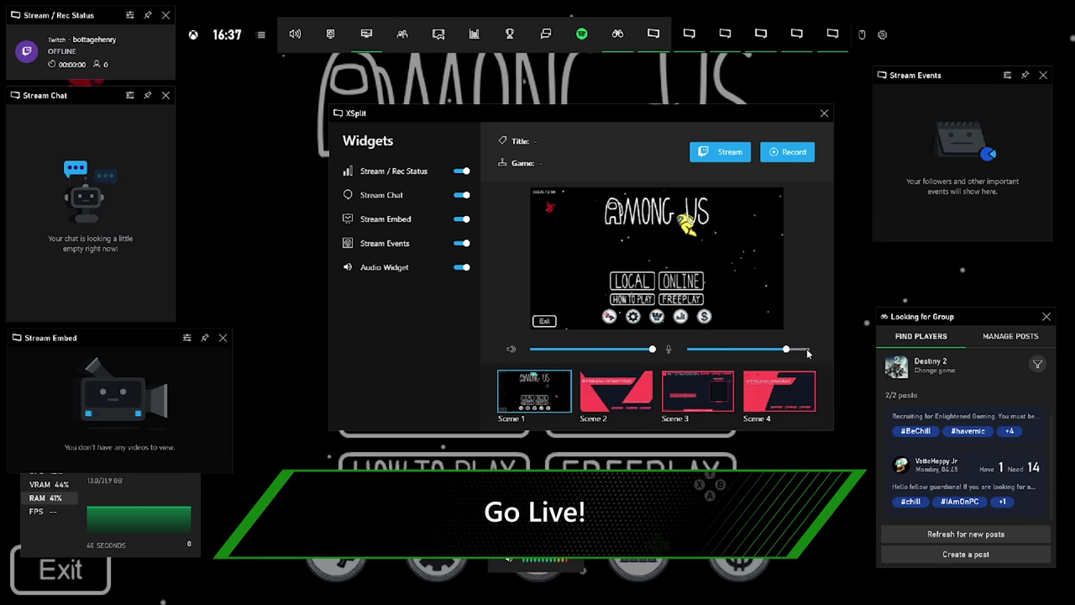
- Raise the XSplit microphone slider to full volume
left_click(806, 350)
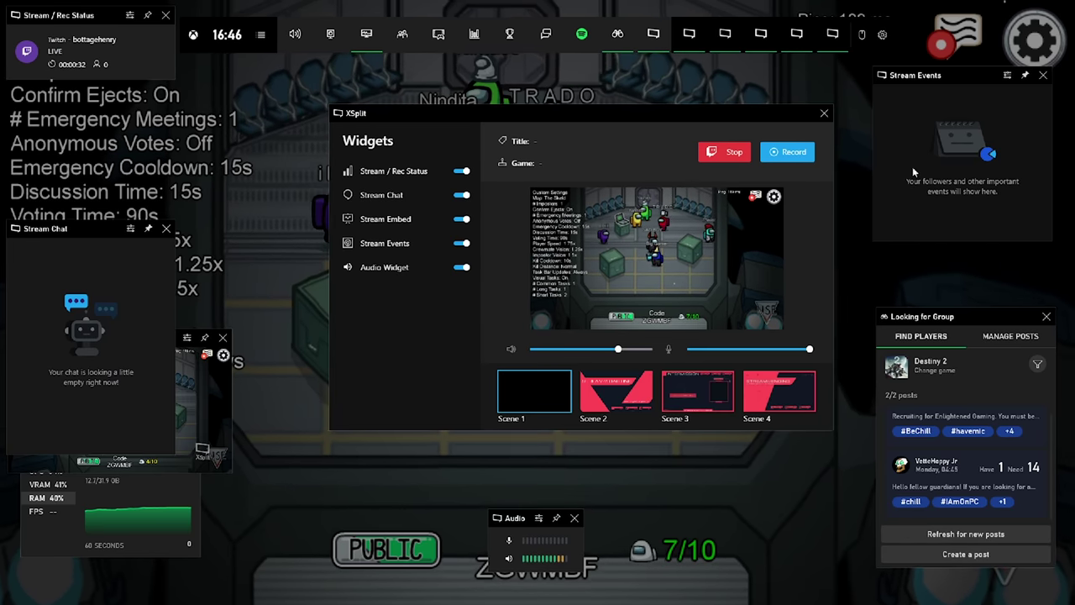
- Close the overlay, quit the Victory screen after the match, and reopen Game Bar with Win+G
left_click(863, 129)
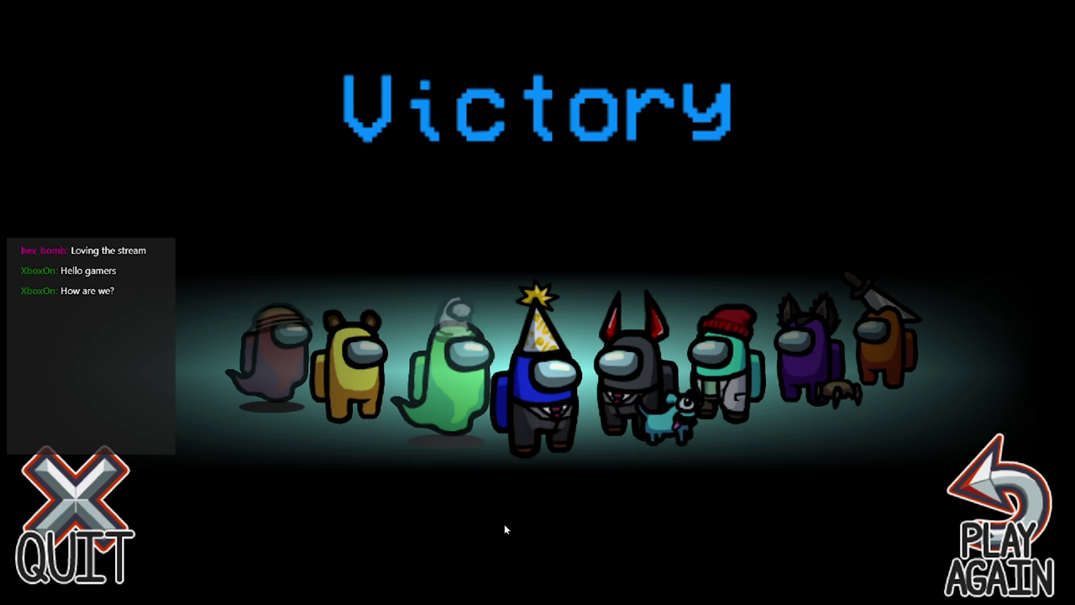
left_click(99, 530)
key("super+g")
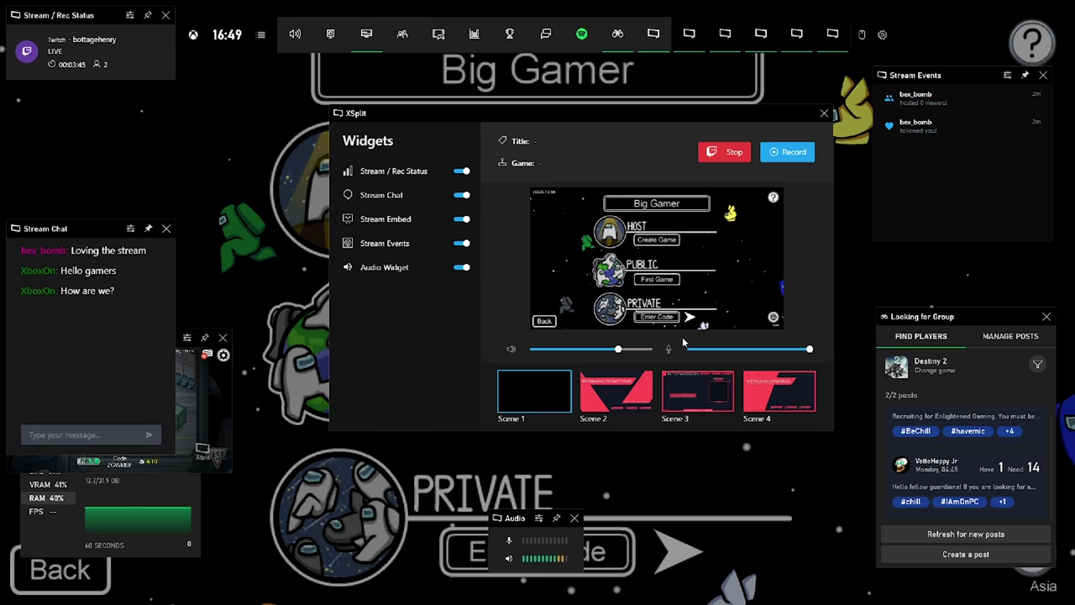